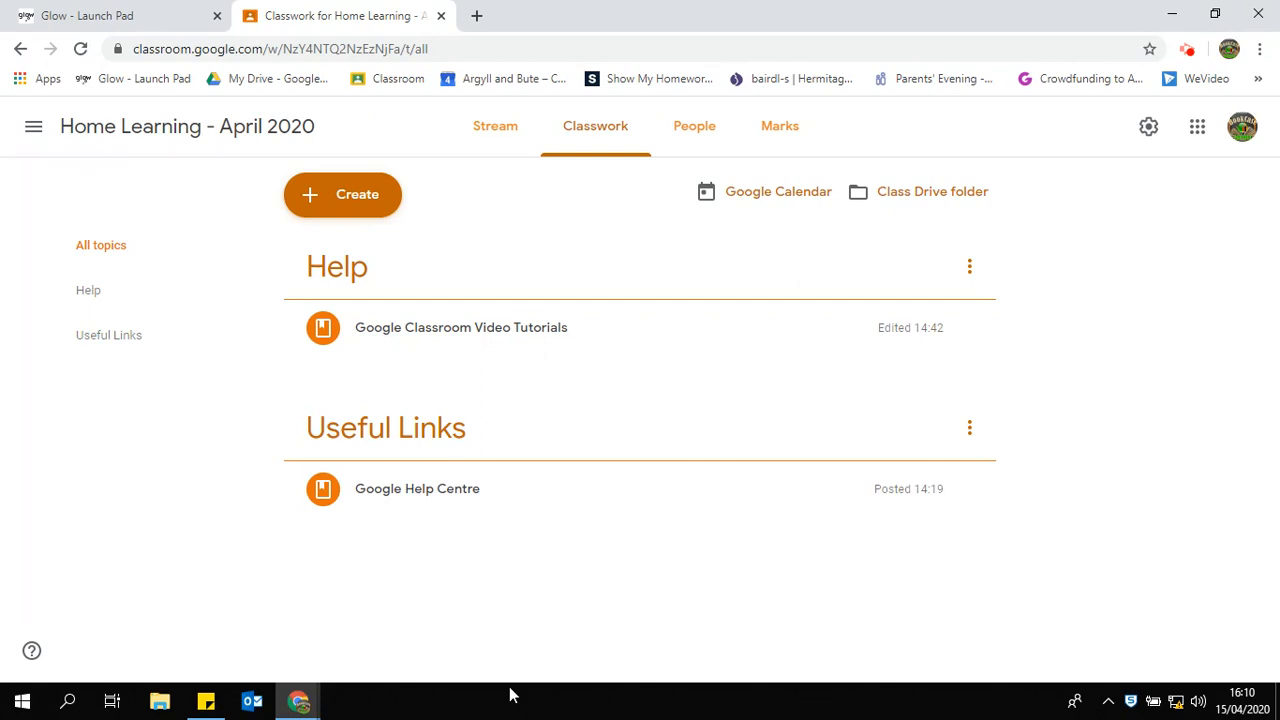
Create a new assignment in the Home Learning - April 2020 class titled "Task 1- Basic Assignment"
mouse_move(290, 700)
click(360, 197)
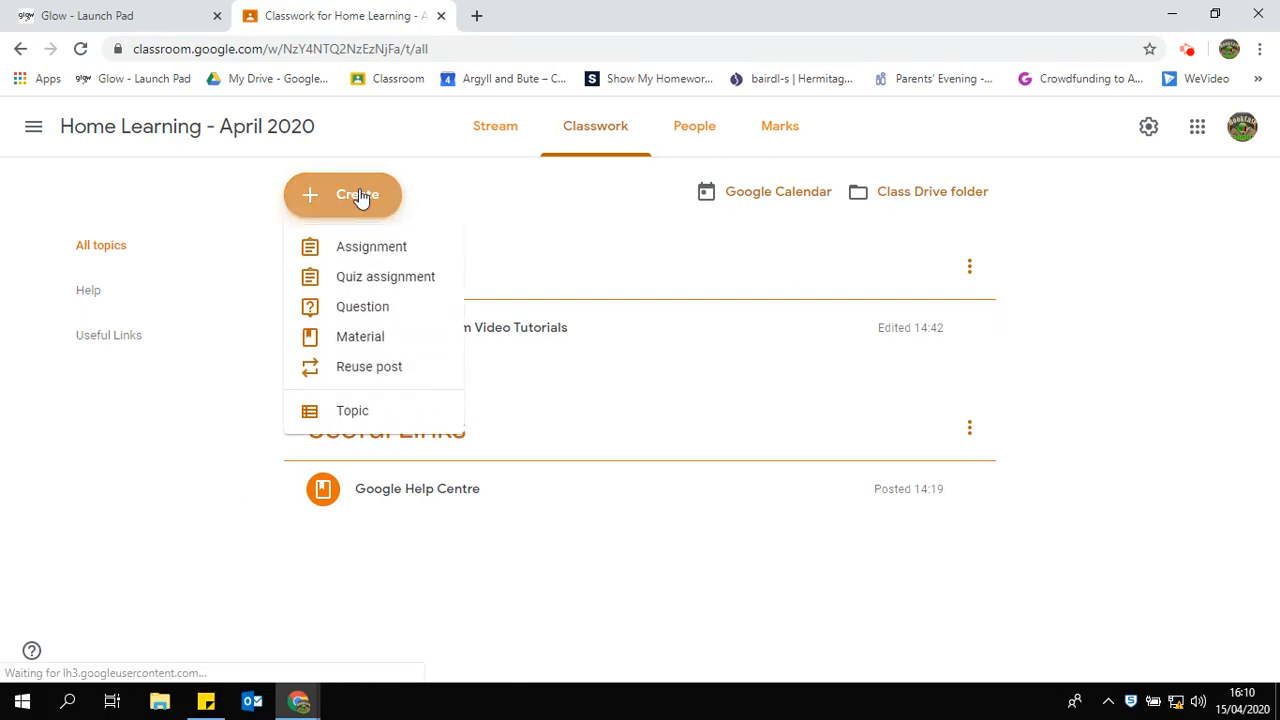
click(350, 252)
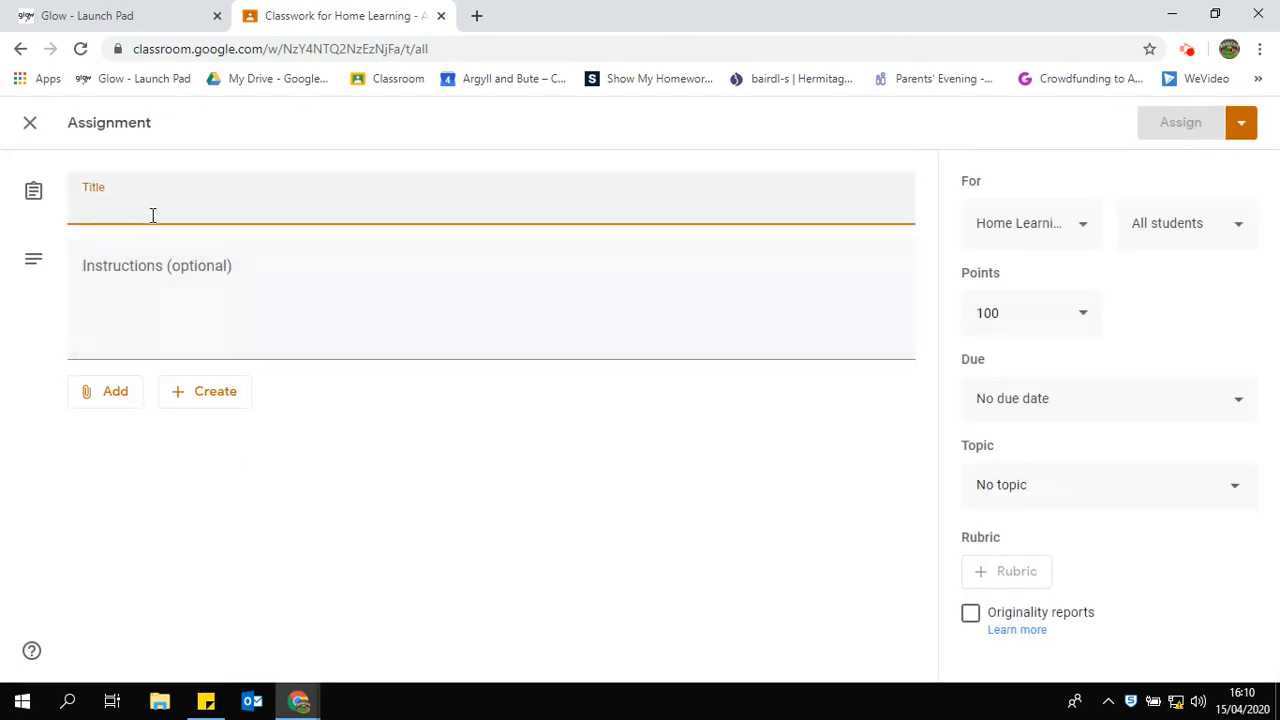
text(Task)
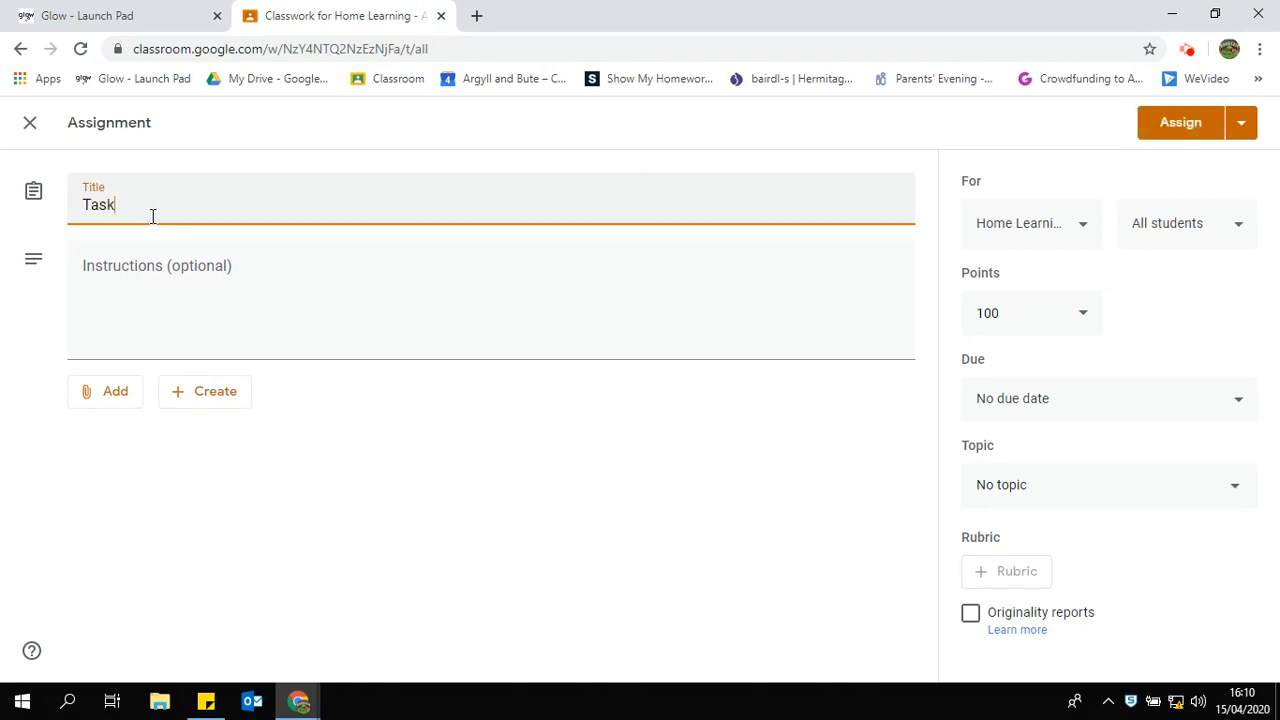
text( 1- Basic Assignment)
Review the list of classes the assignment can be posted to
click(1086, 232)
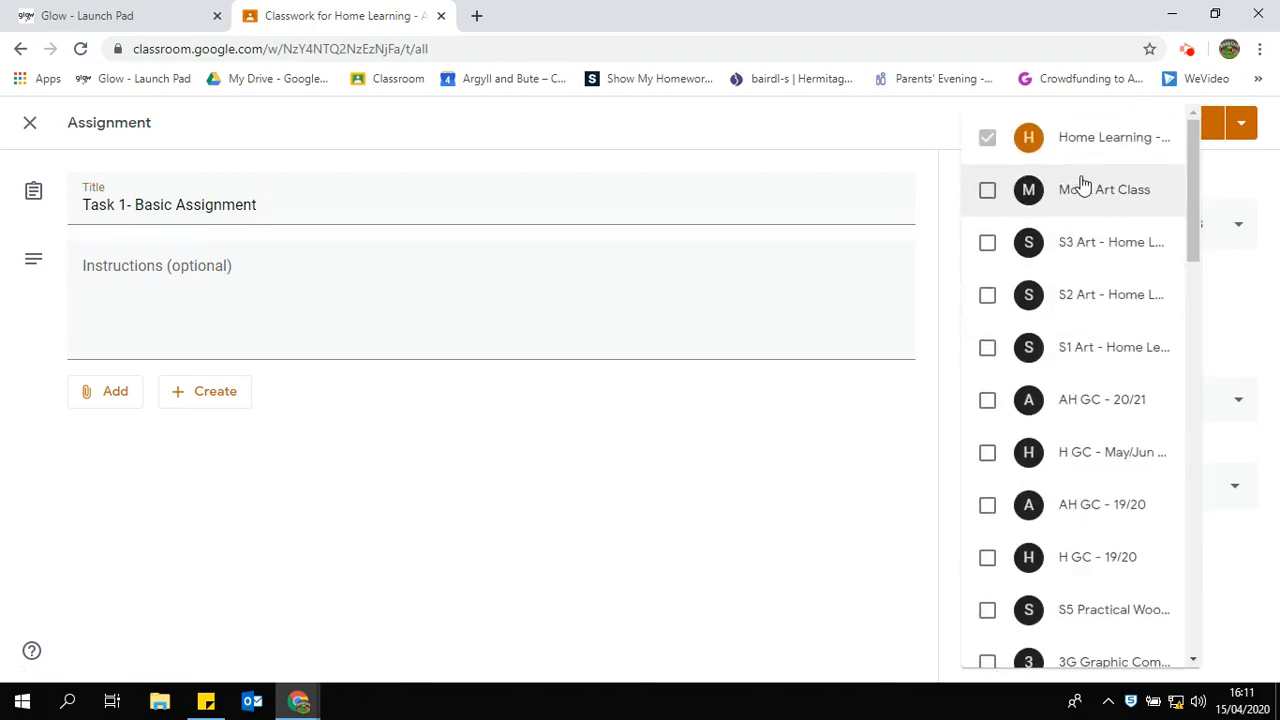
click(940, 165)
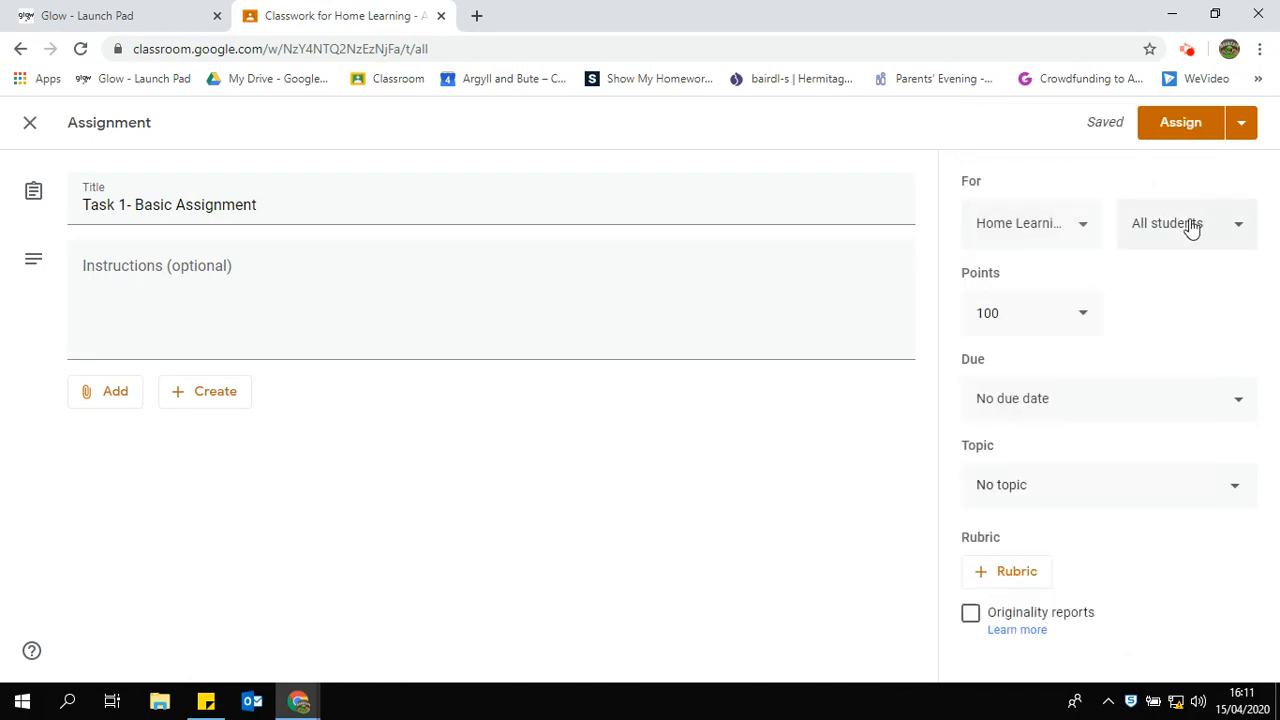
Set the points for the assignment to 20
click(1081, 318)
click(1007, 362)
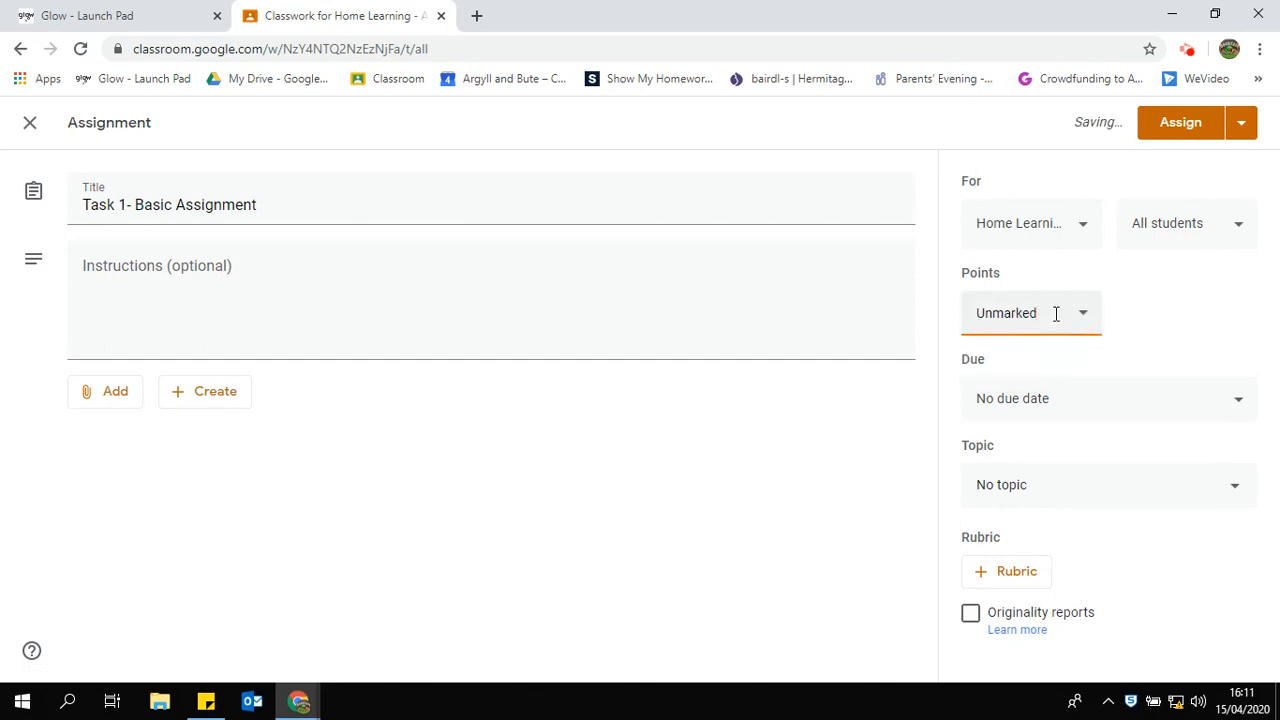
drag(1055, 314, 946, 314)
key(BackSpace)
key(BackSpace)
key(BackSpace)
key(BackSpace)
key(BackSpace)
key(BackSpace)
key(BackSpace)
key(BackSpace)
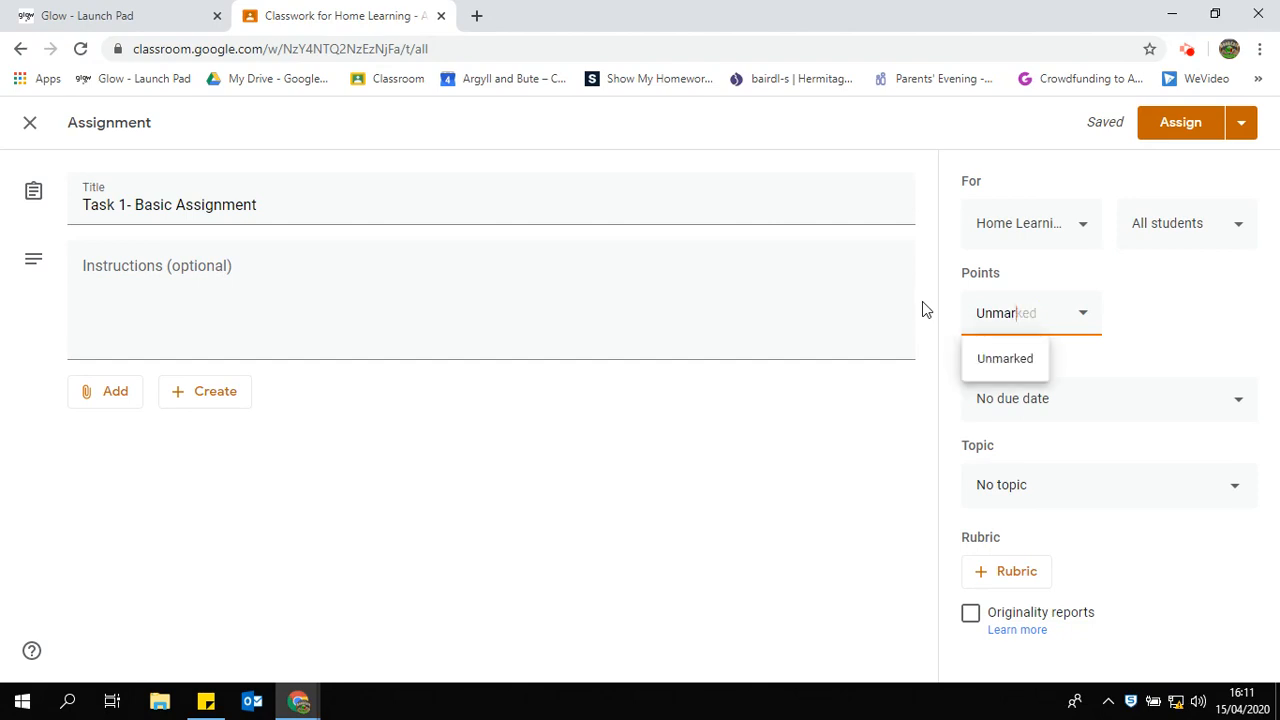
text(10)
key(BackSpace)
text(20)
click(1140, 316)
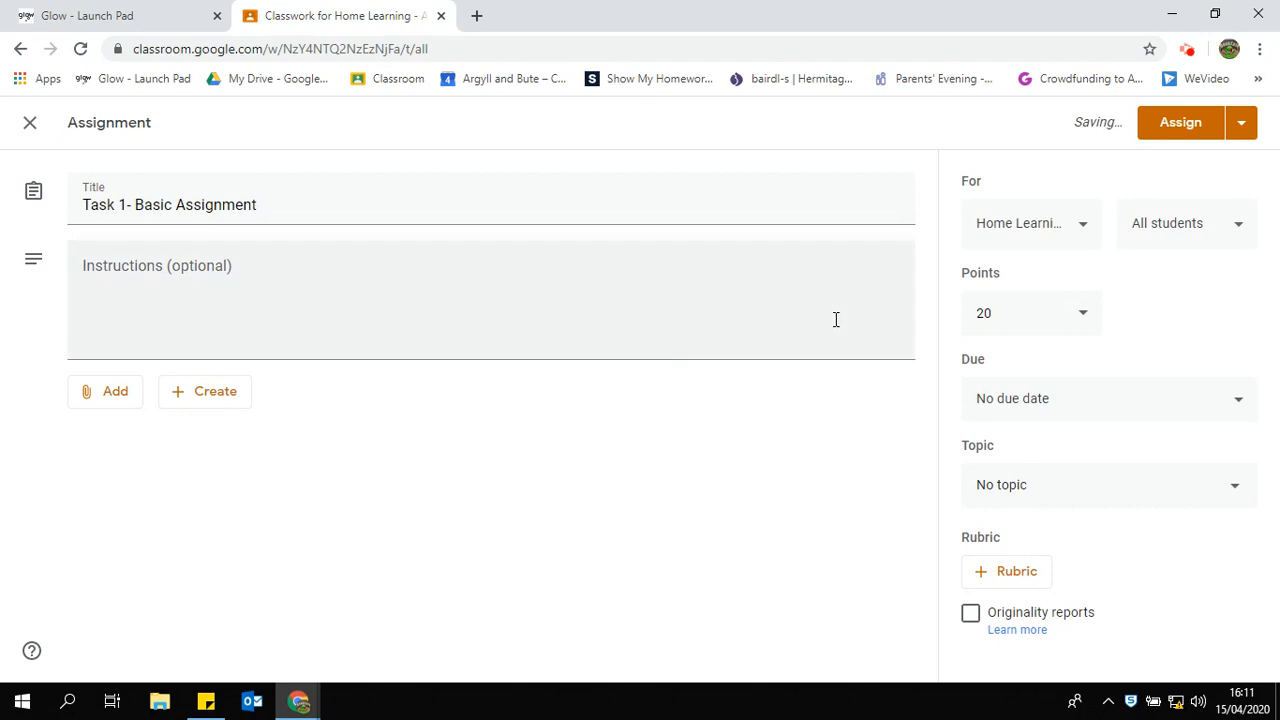
Set the assignment's due date to 16 Apr 2020 without a time
click(1033, 397)
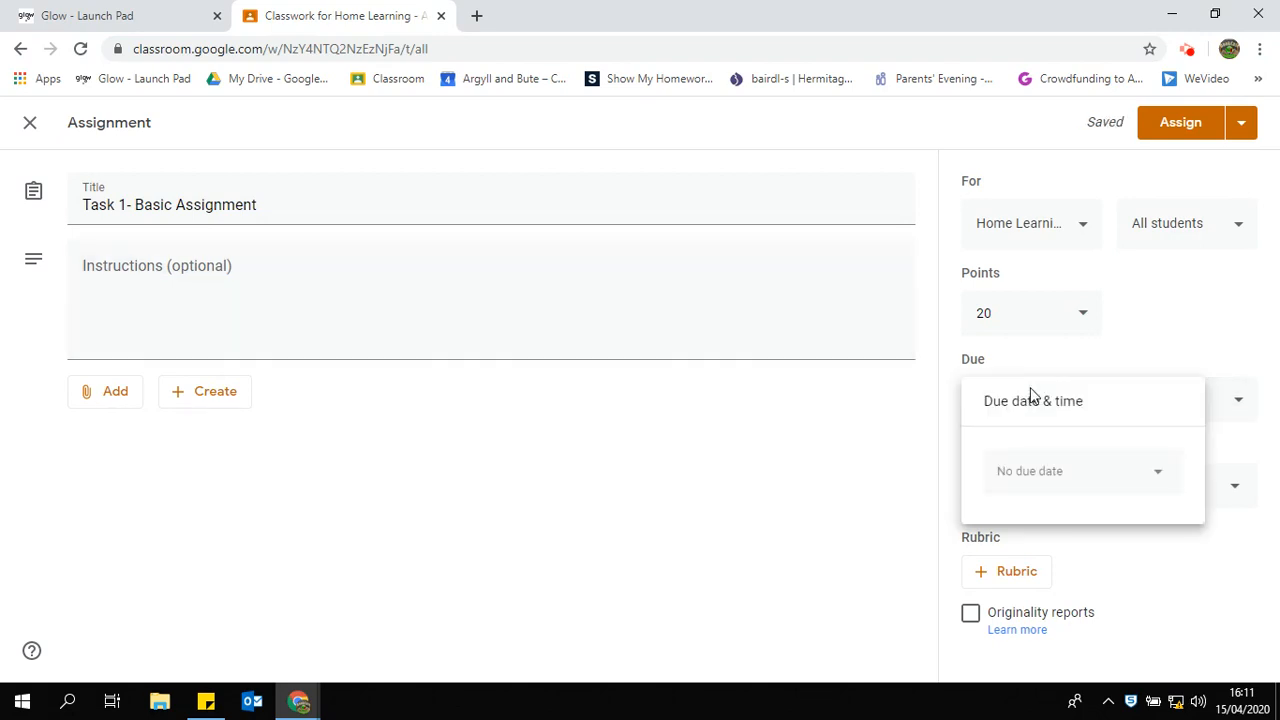
click(1031, 480)
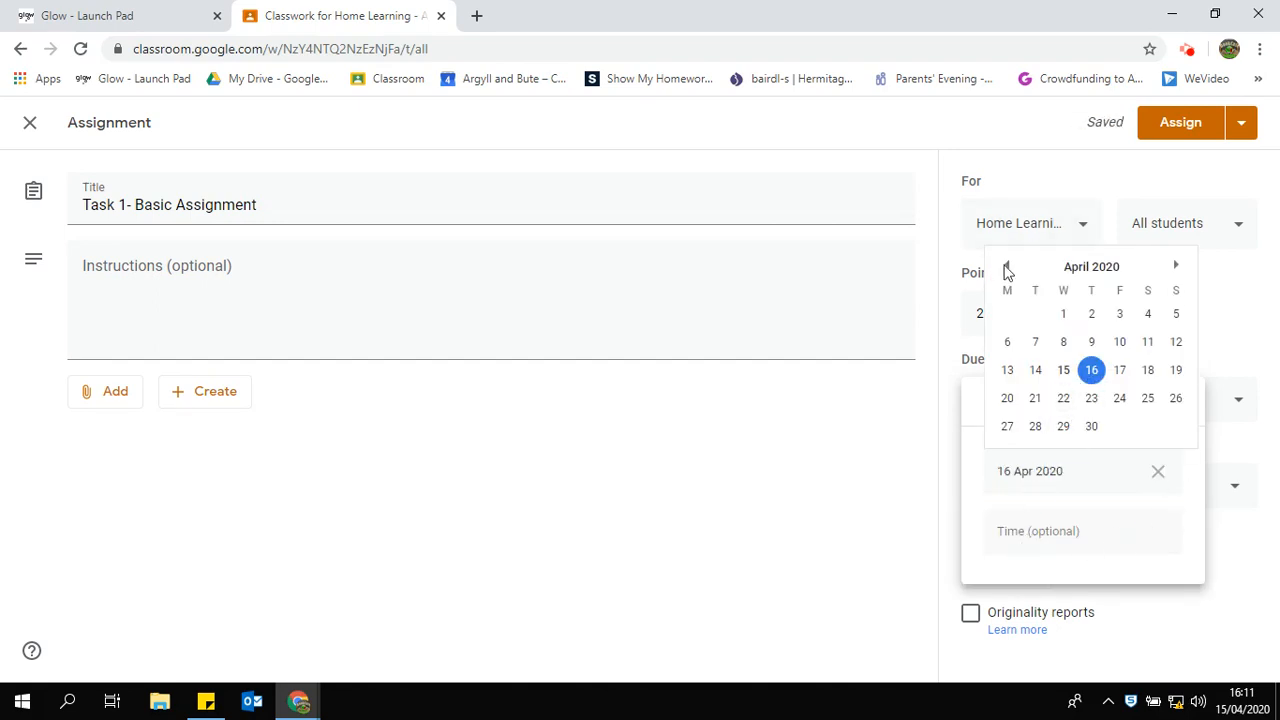
click(945, 437)
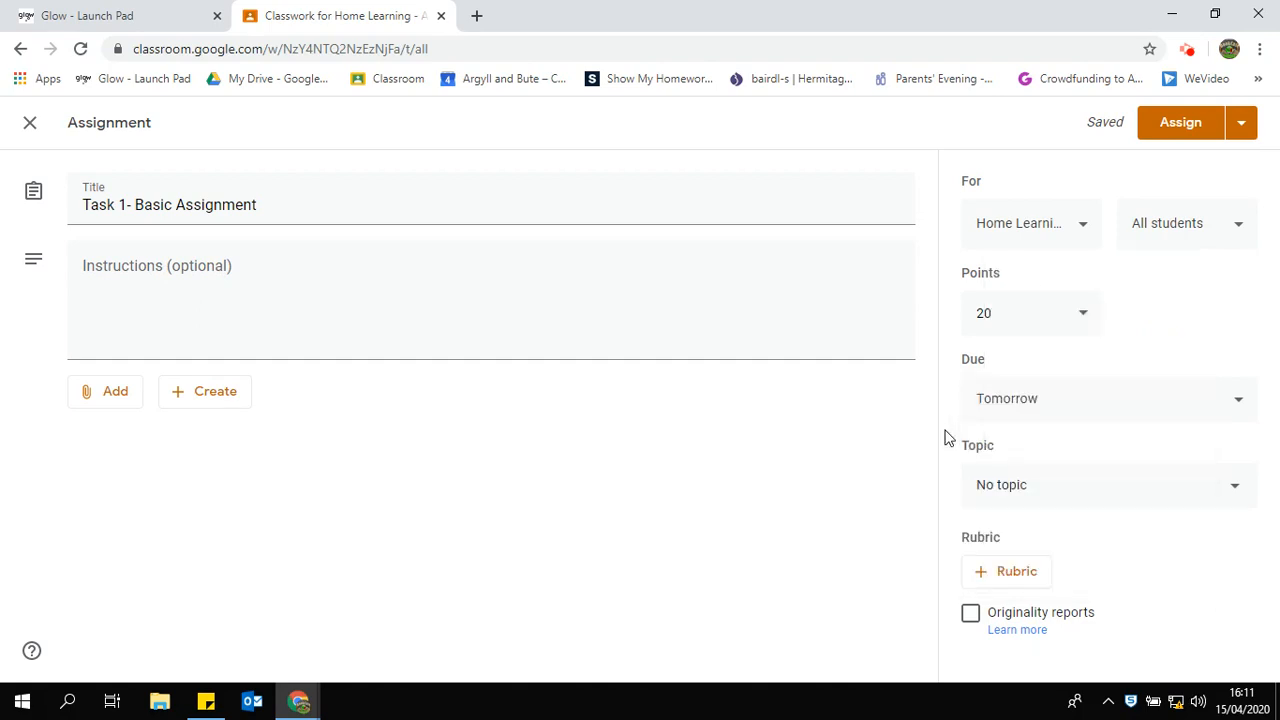
Create a new topic named "Homework Tasks" for the assignment
click(1042, 496)
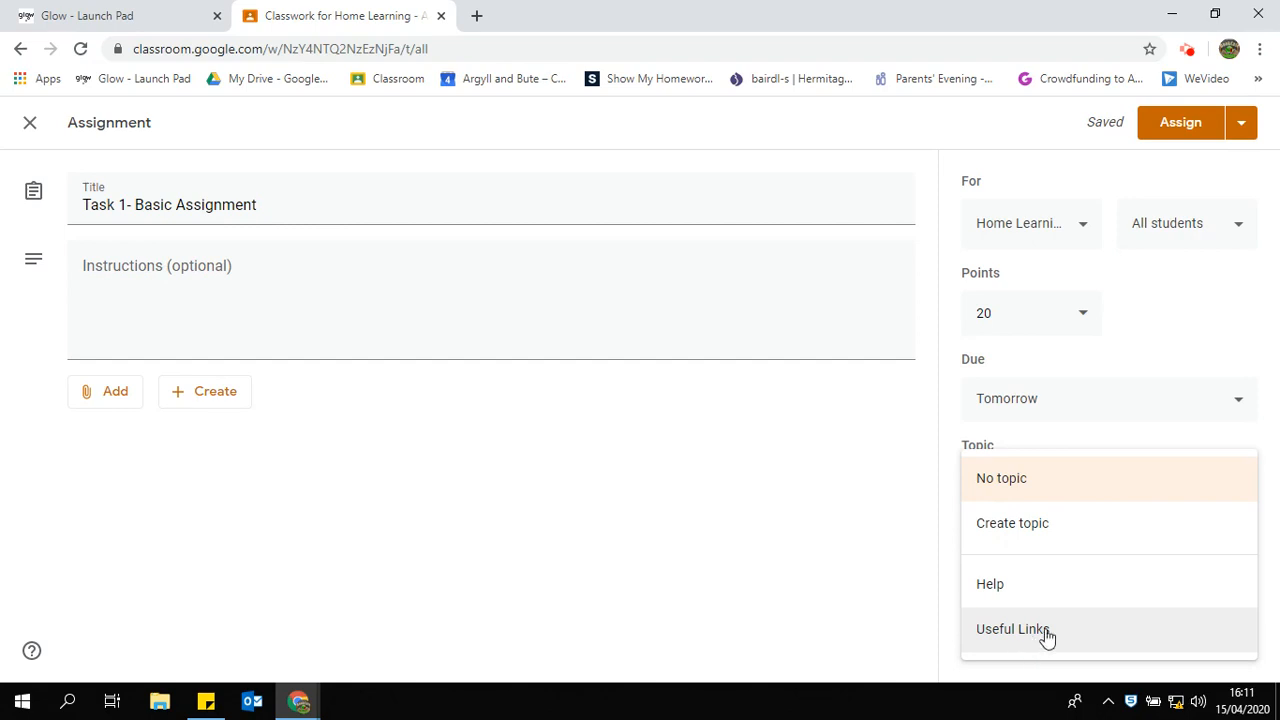
click(1050, 526)
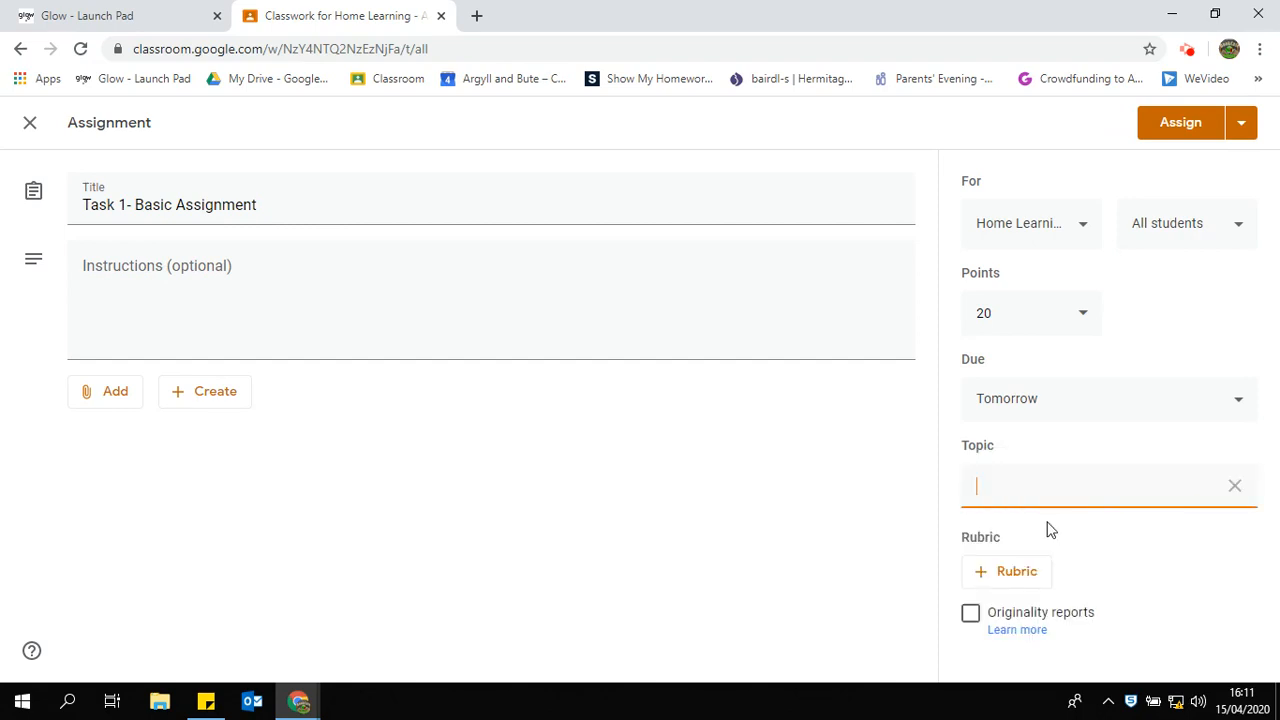
text(Homework Tas)
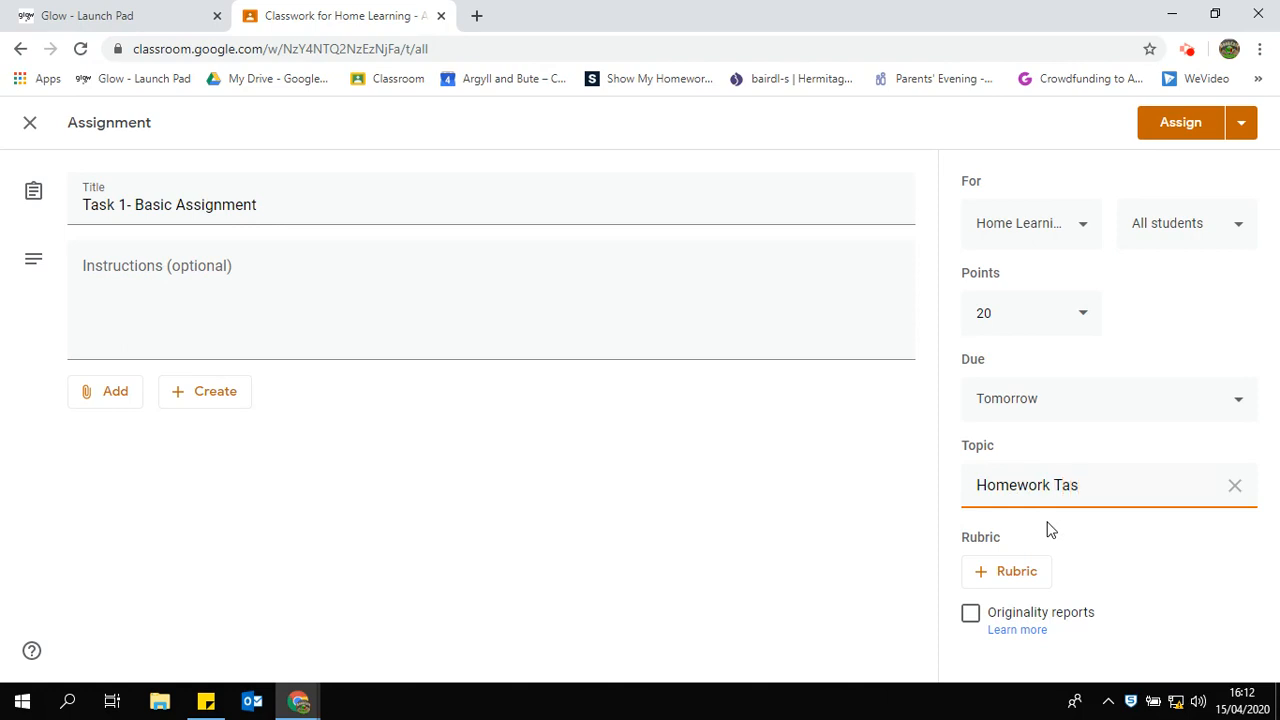
text(ks)
Enter the instructions "Complete a daily diary of your lock down experience" for the assignment
click(240, 266)
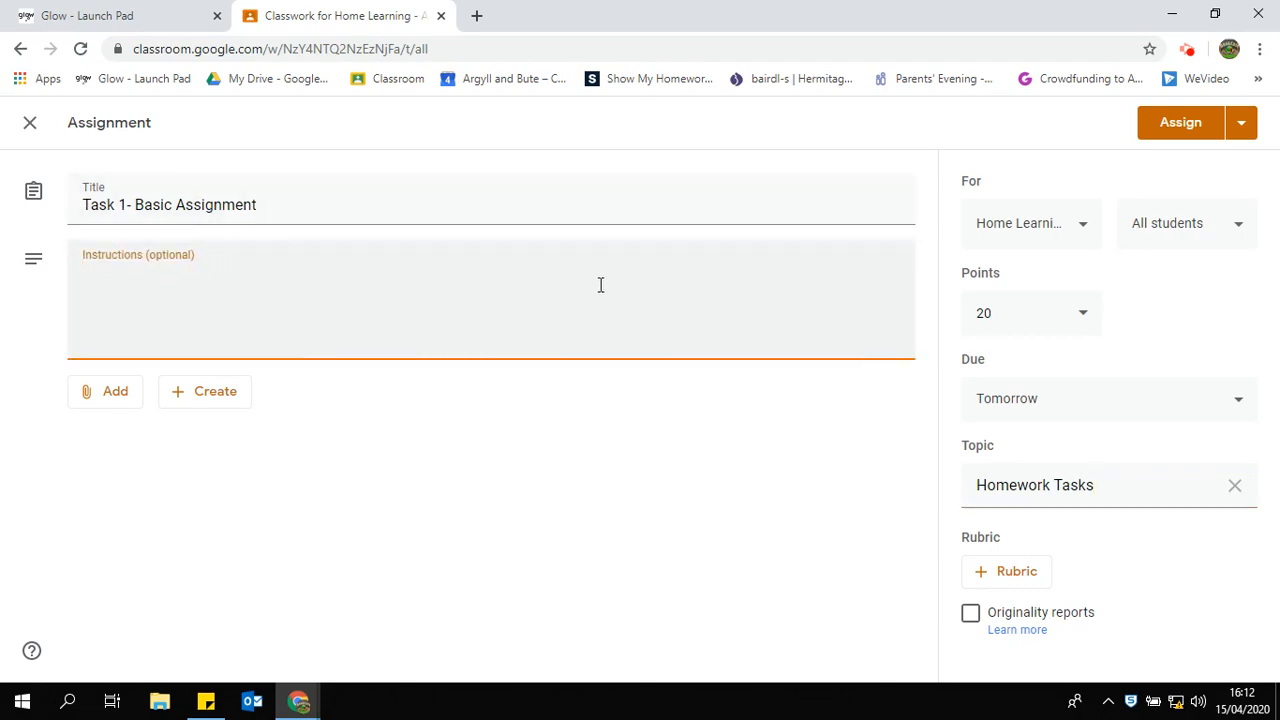
text(Complete a daily di)
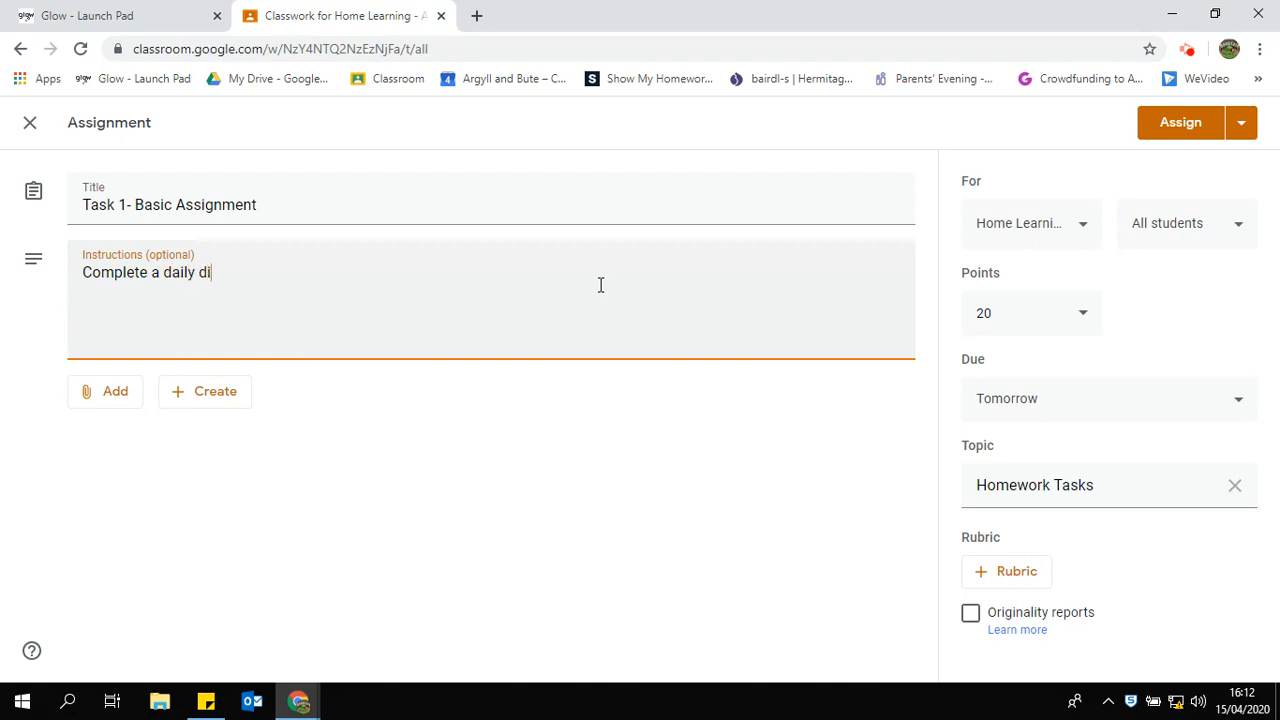
text(ary of your lockdown exp)
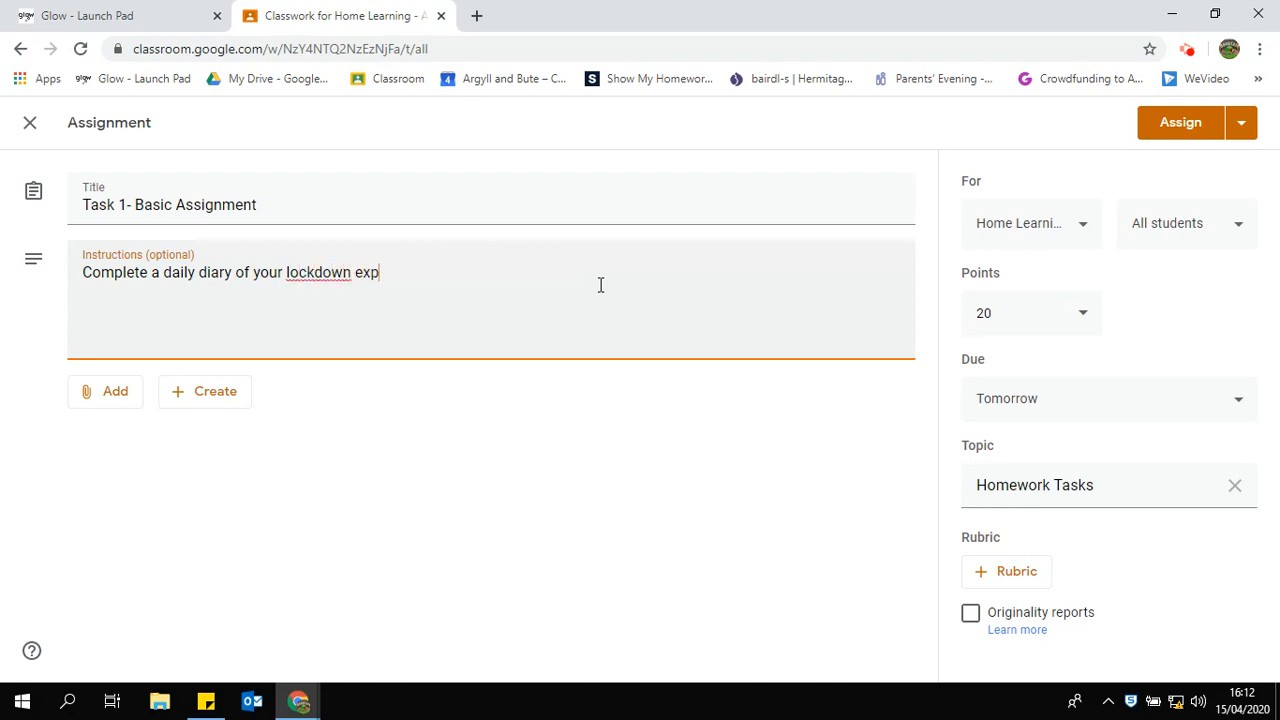
text(erience)
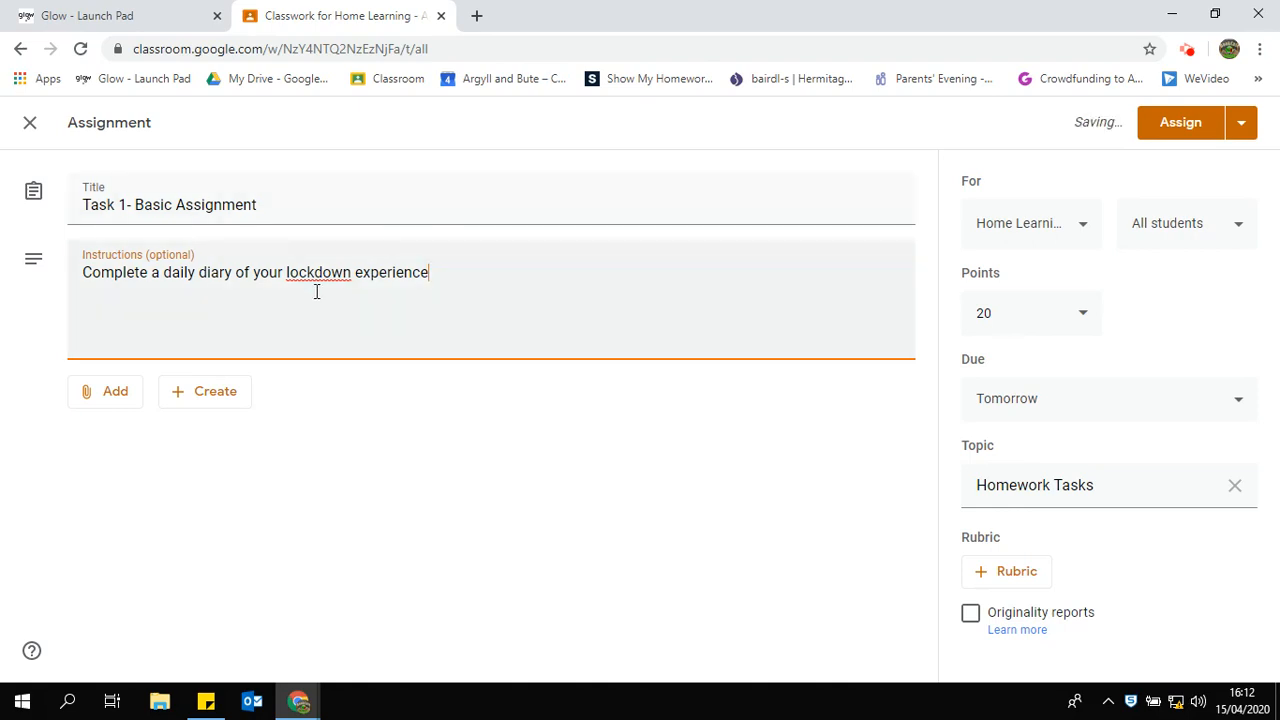
click(315, 273)
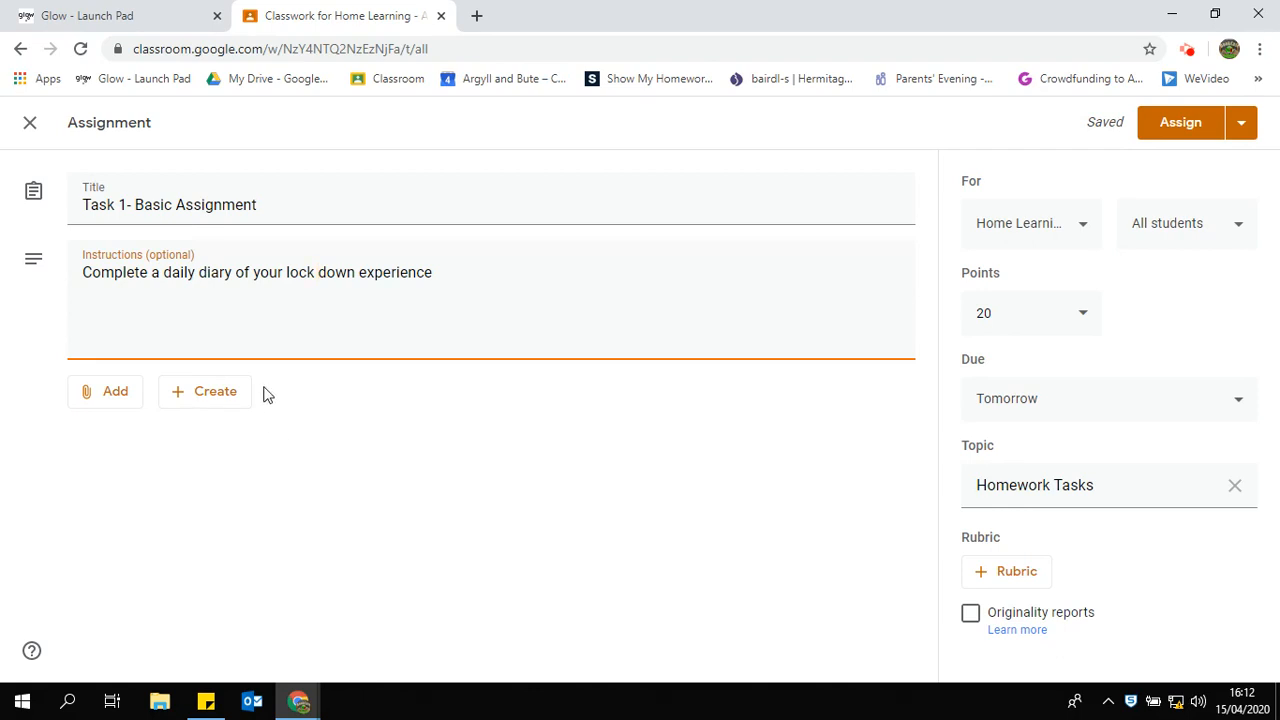
Attach Task 1 - Basic Assignment.pdf from Google Drive and review its student access options
click(125, 402)
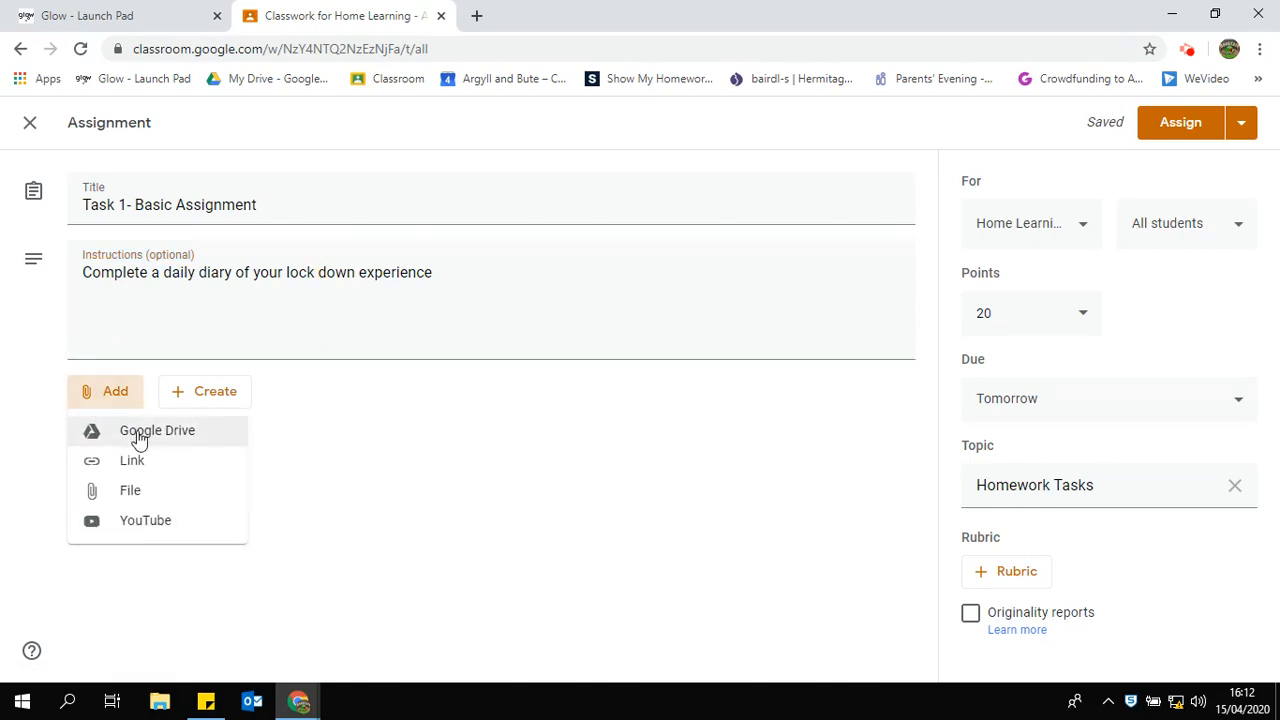
click(138, 435)
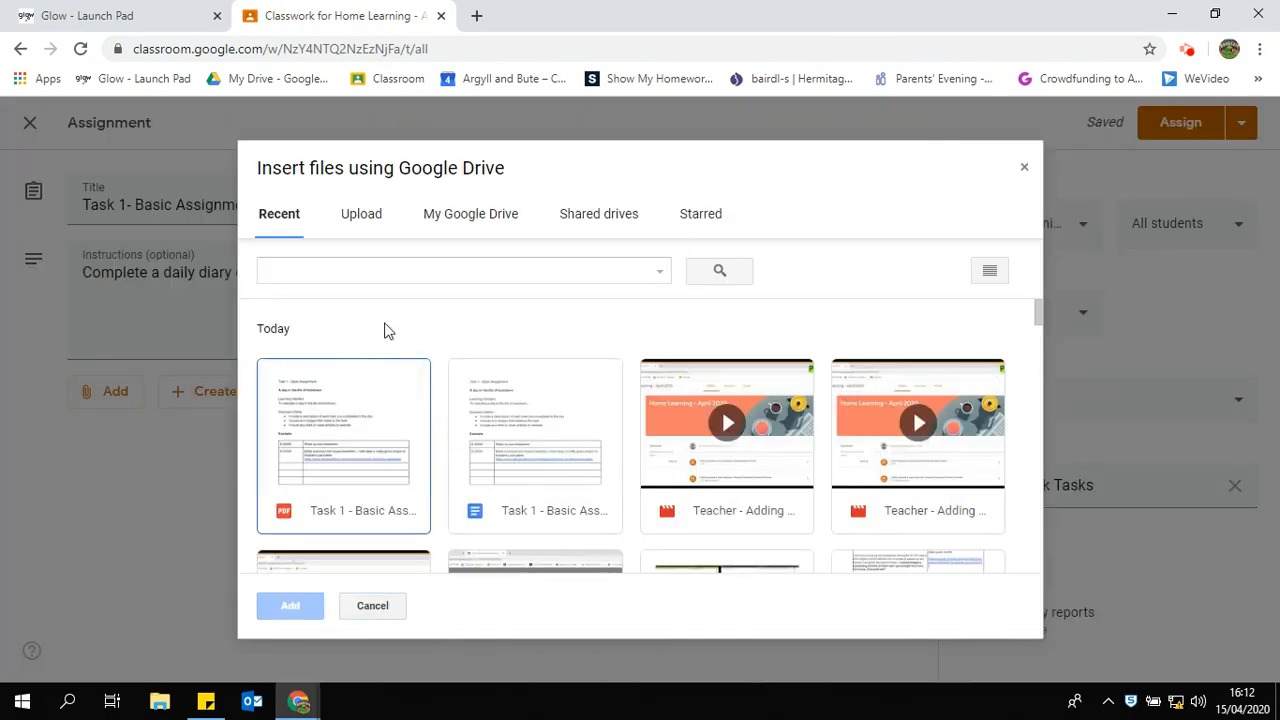
click(349, 421)
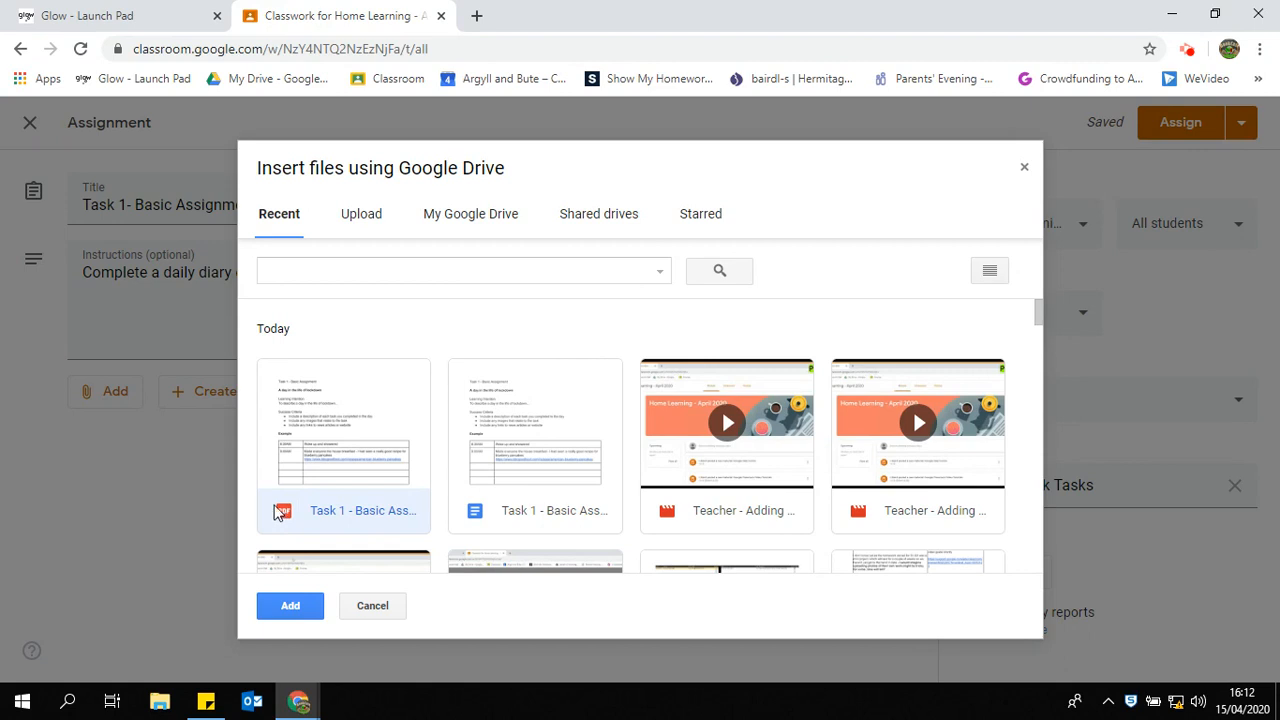
click(289, 606)
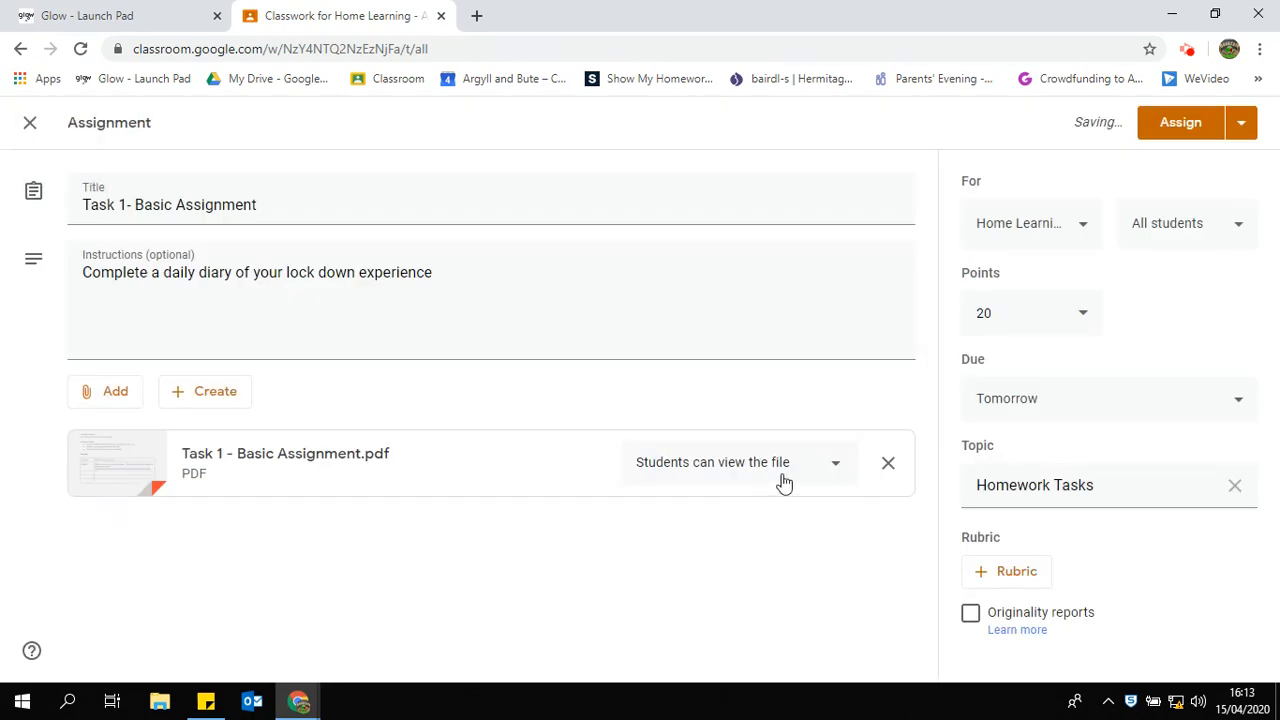
click(840, 472)
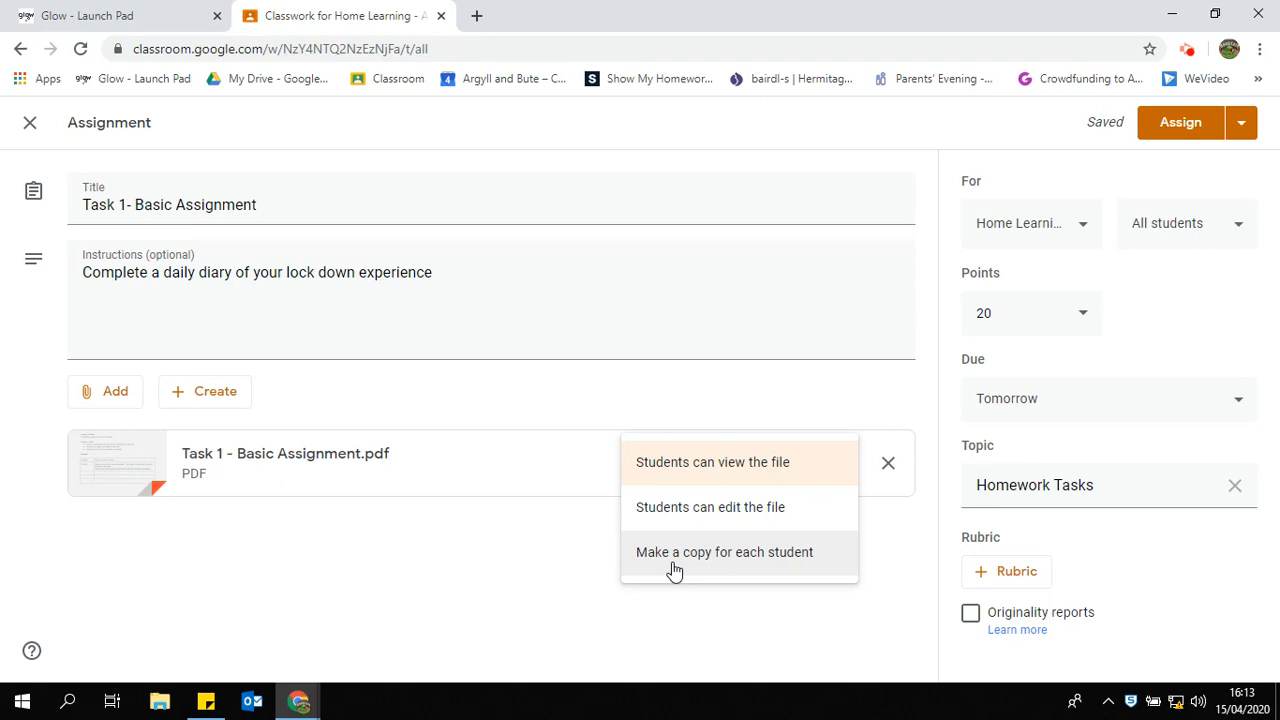
click(540, 566)
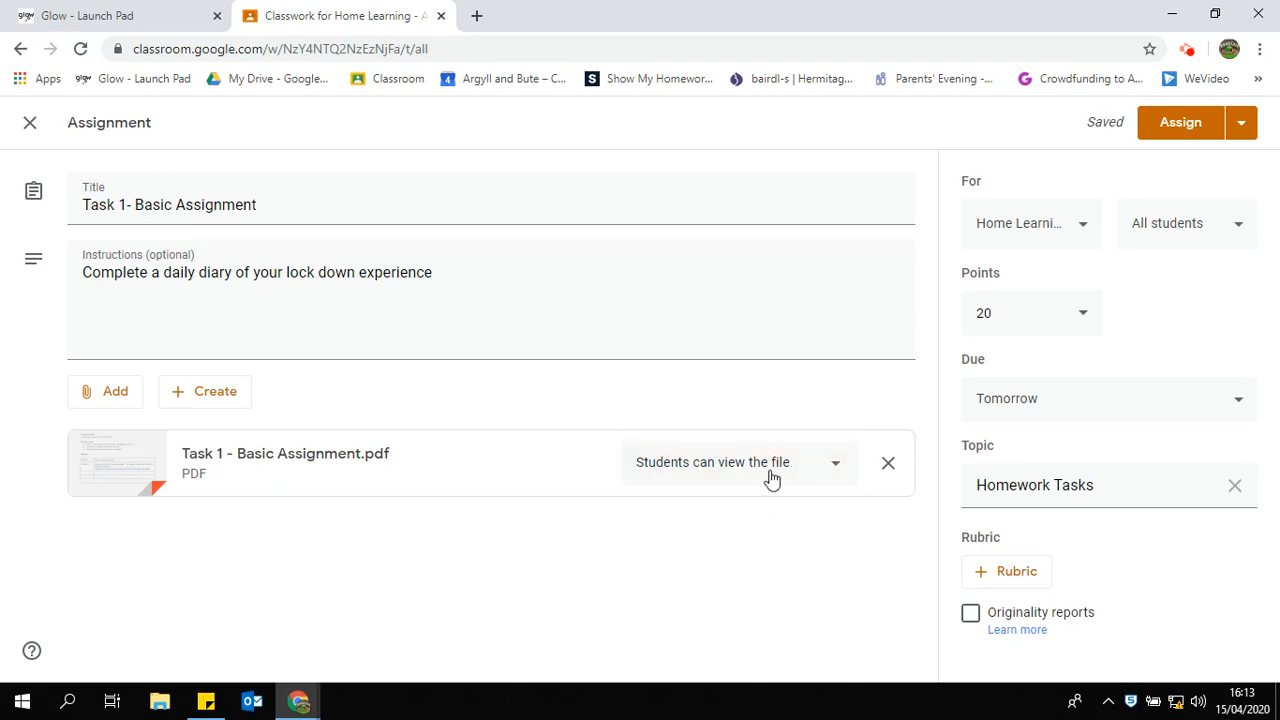
Assign the completed Task 1 assignment to the class immediately
click(1242, 136)
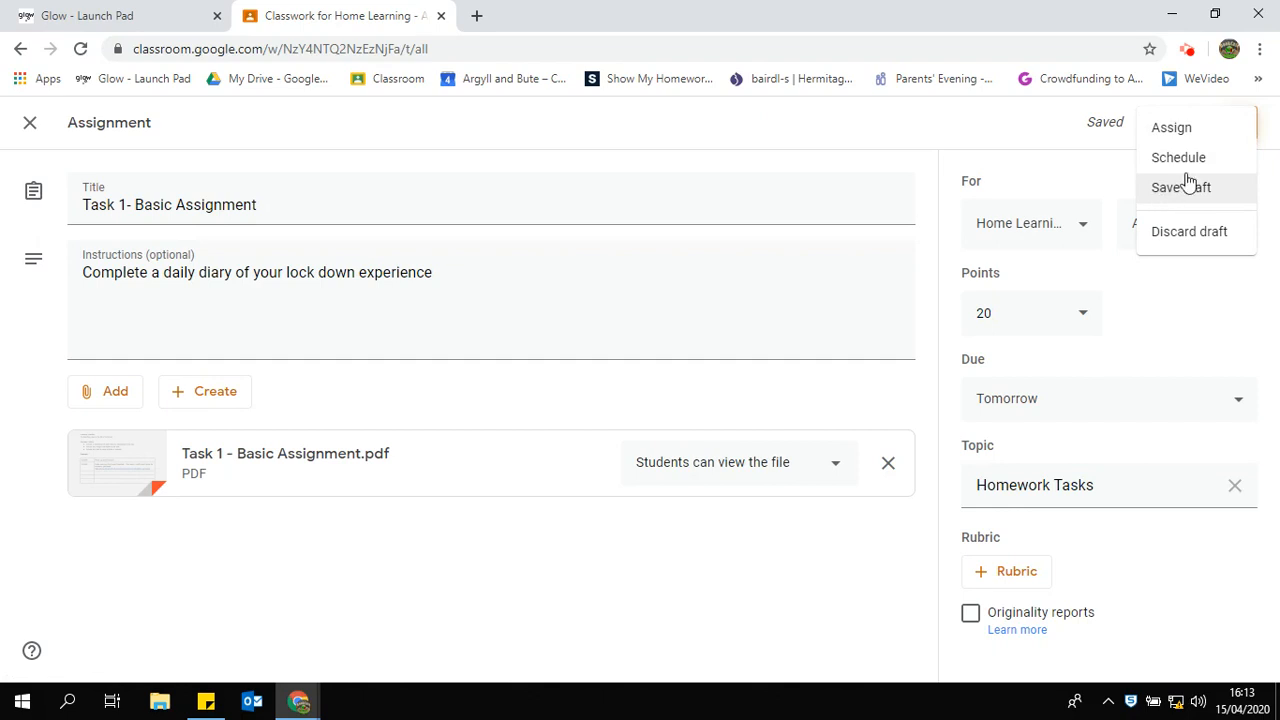
click(1188, 137)
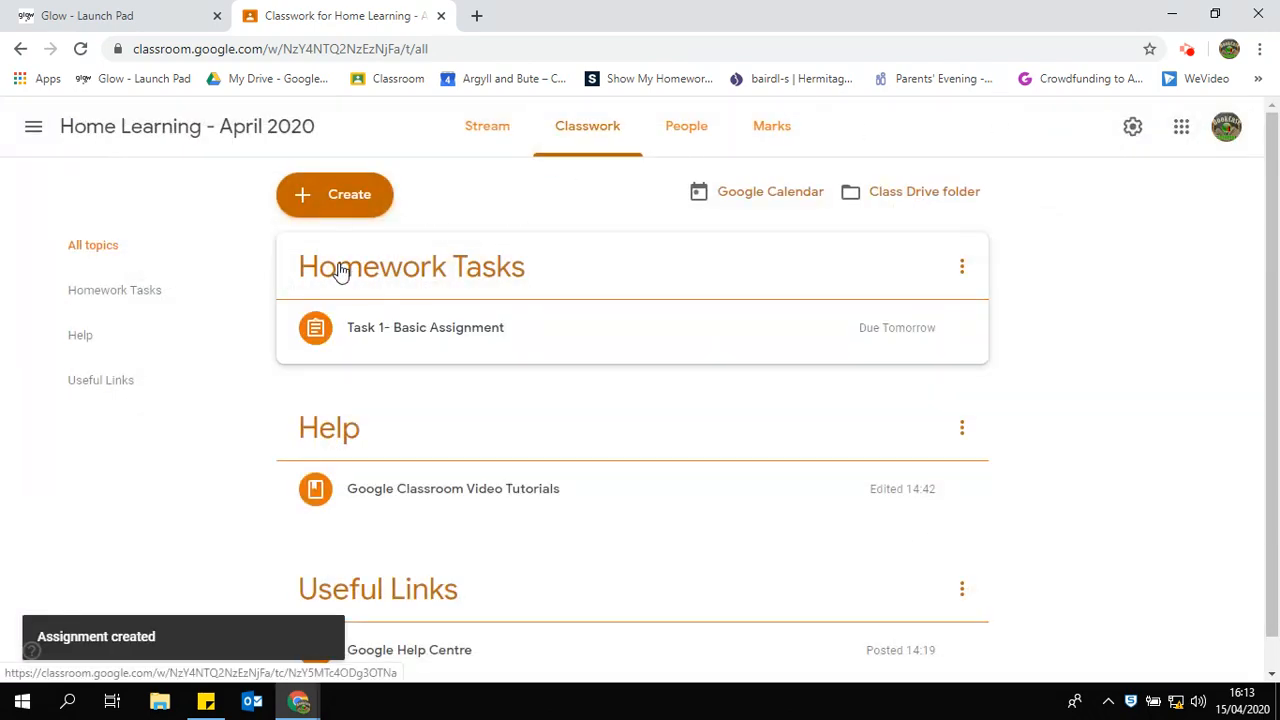
Open the posted Task 1 assignment under Homework Tasks and examine its student work, instructions and available edit options
click(403, 335)
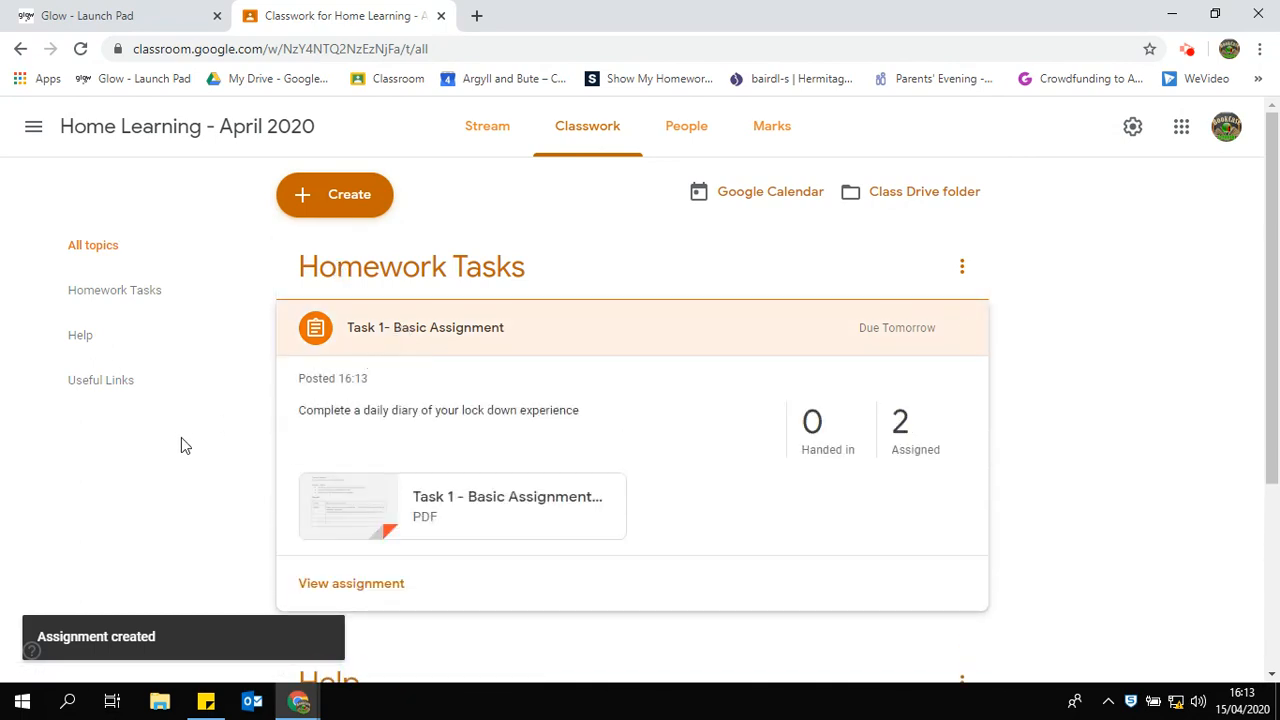
scroll(184, 450, down, 1)
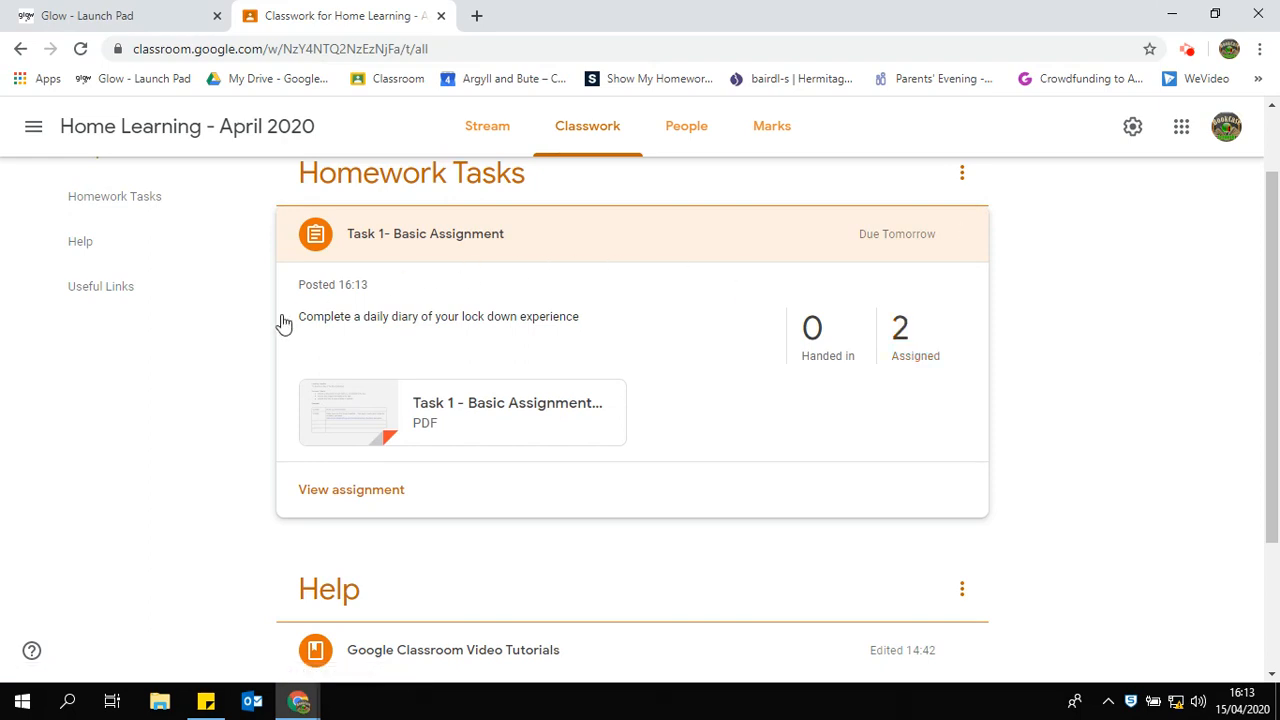
click(340, 496)
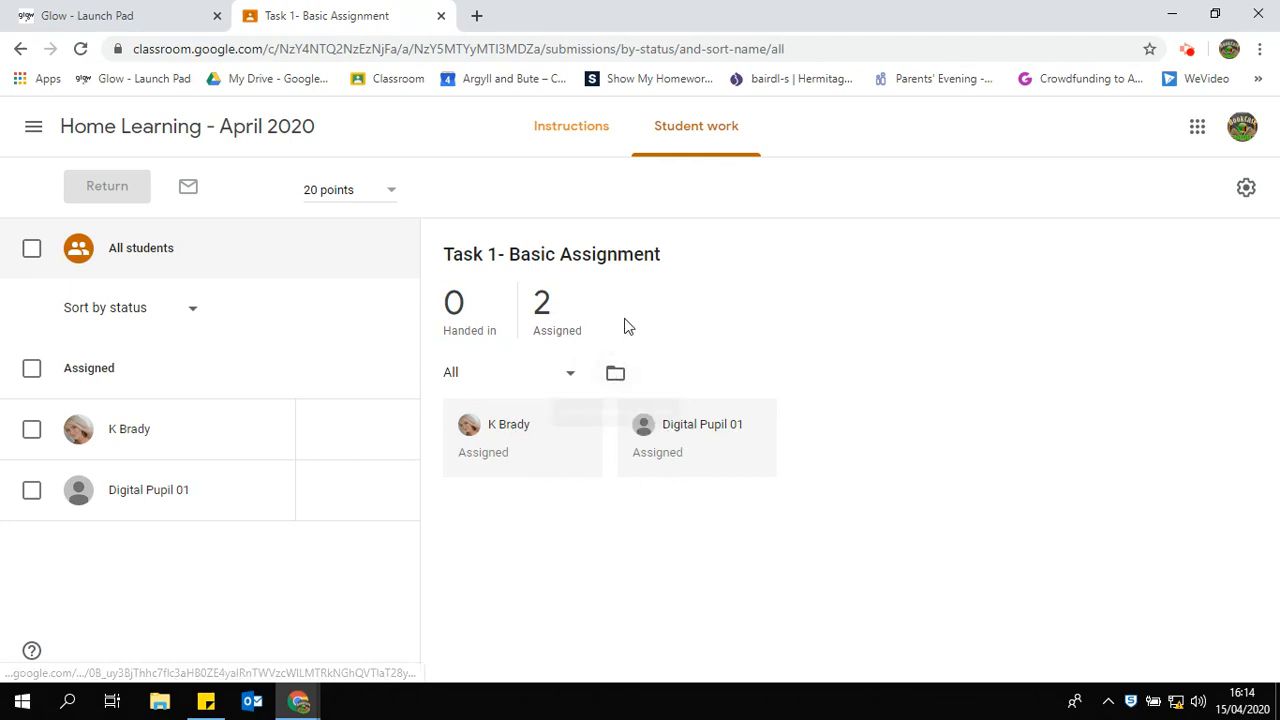
click(571, 130)
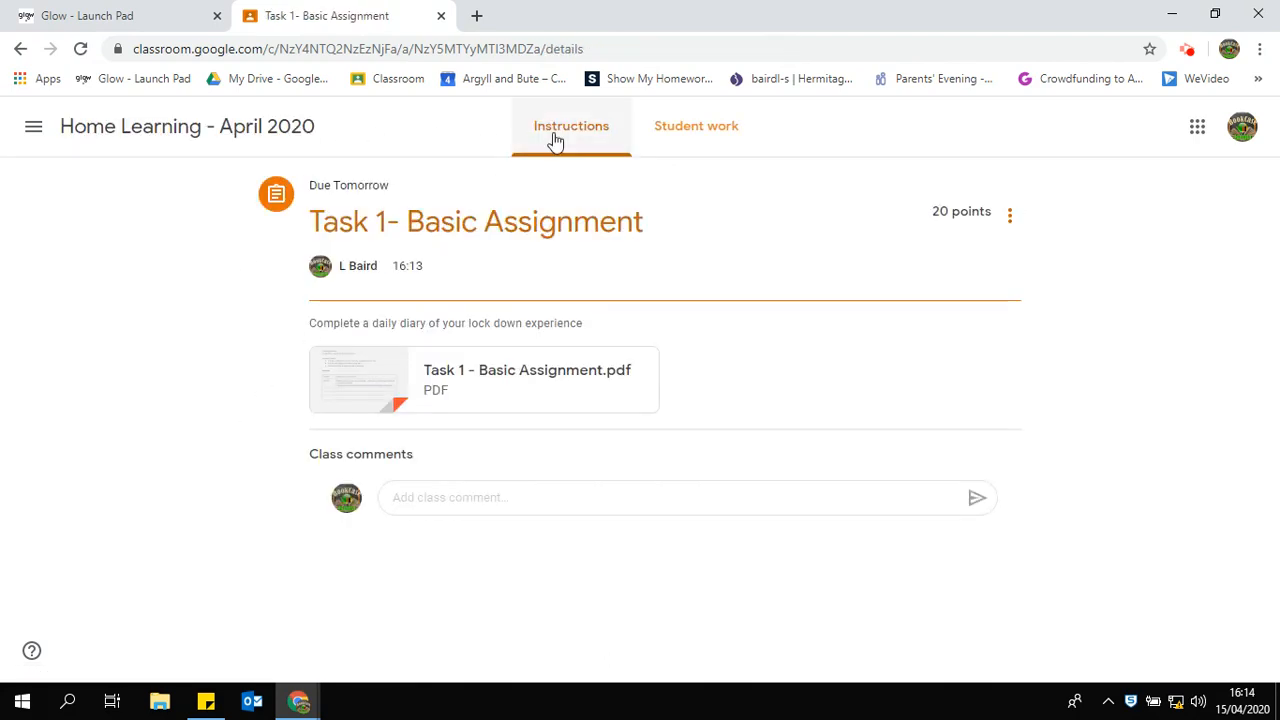
click(1010, 215)
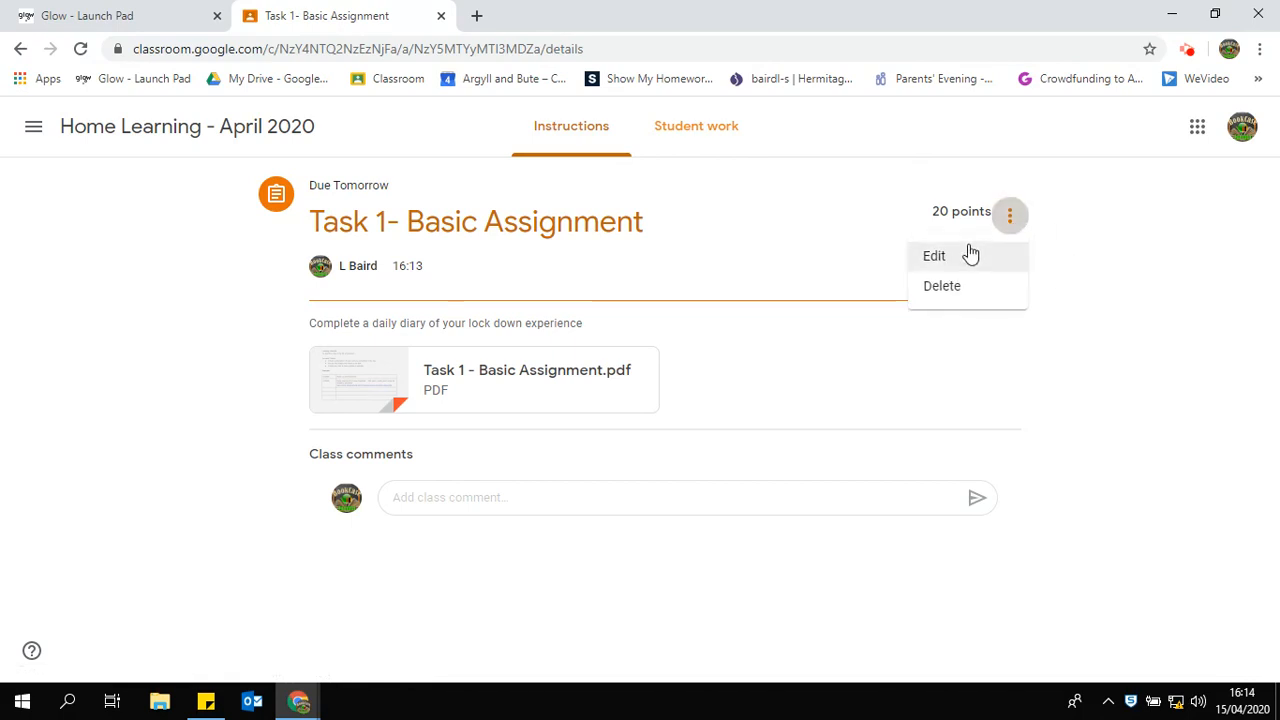
click(680, 133)
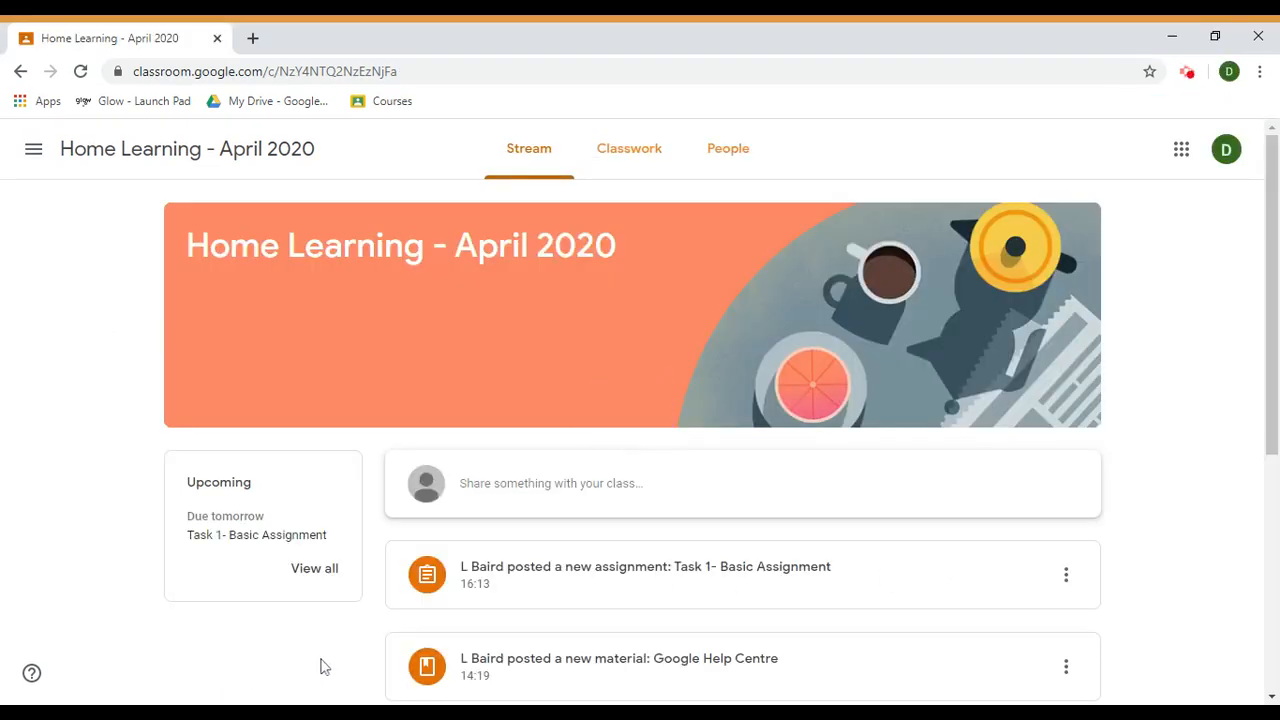
In the pupil's view, open the Task 1 assignment from the class stream and return to the stream
click(546, 568)
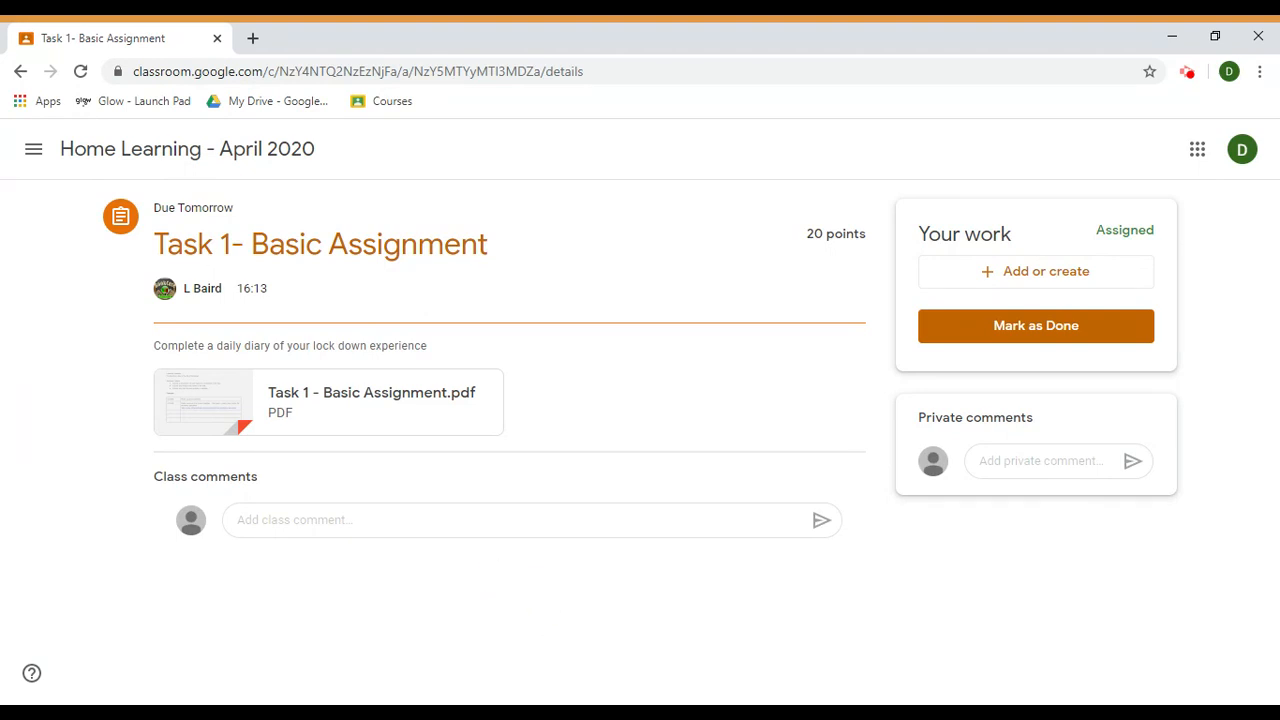
click(170, 158)
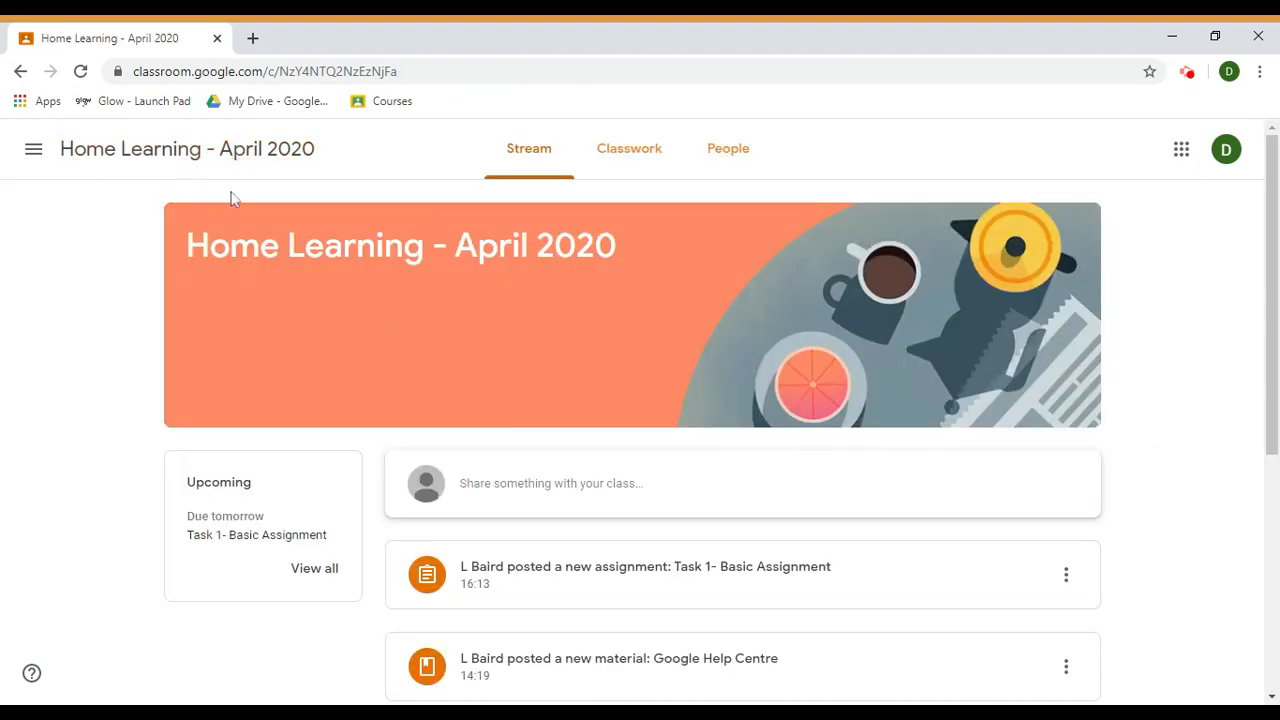
Open the Task 1- Basic Assignment details from the Homework Tasks topic in the pupil's classwork
click(620, 158)
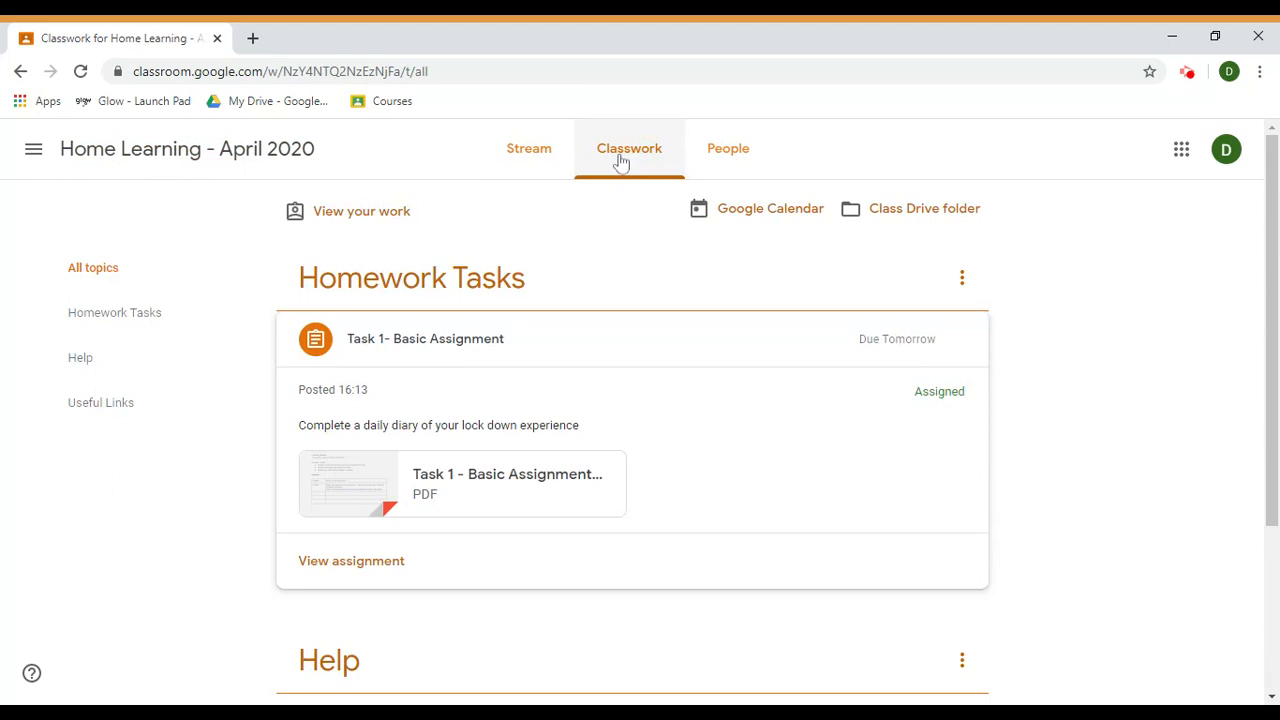
click(408, 290)
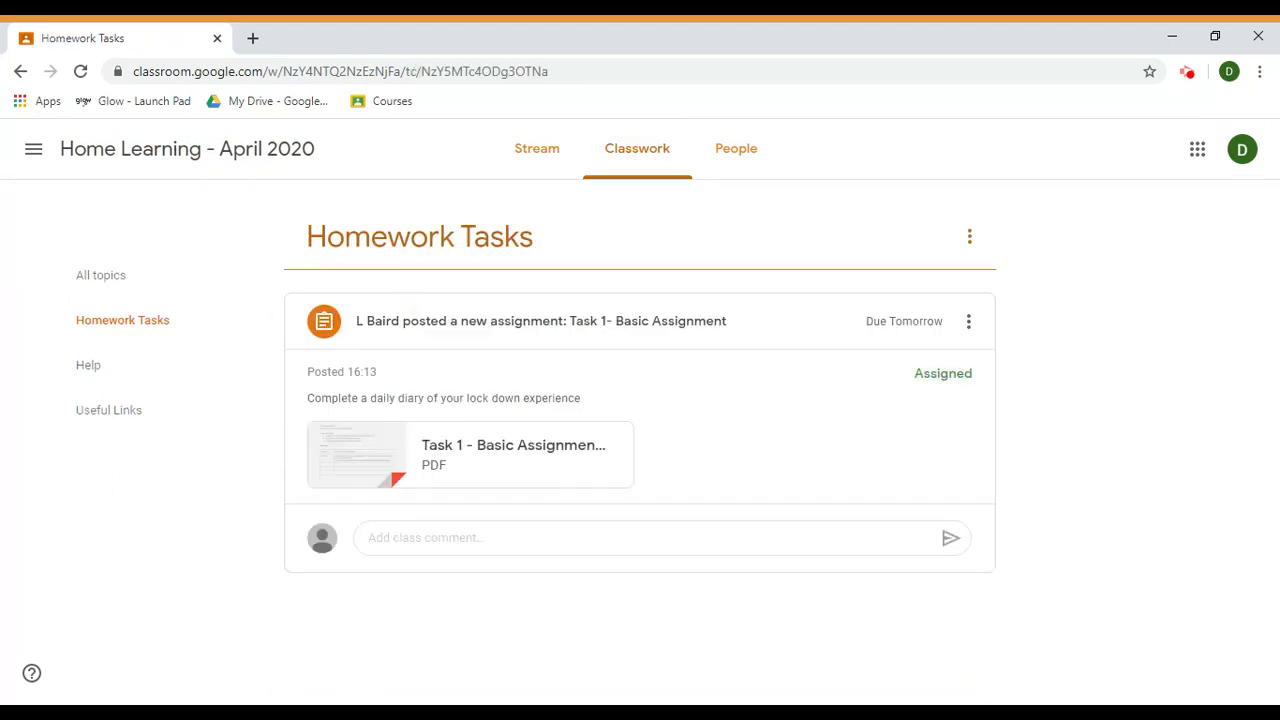
click(531, 332)
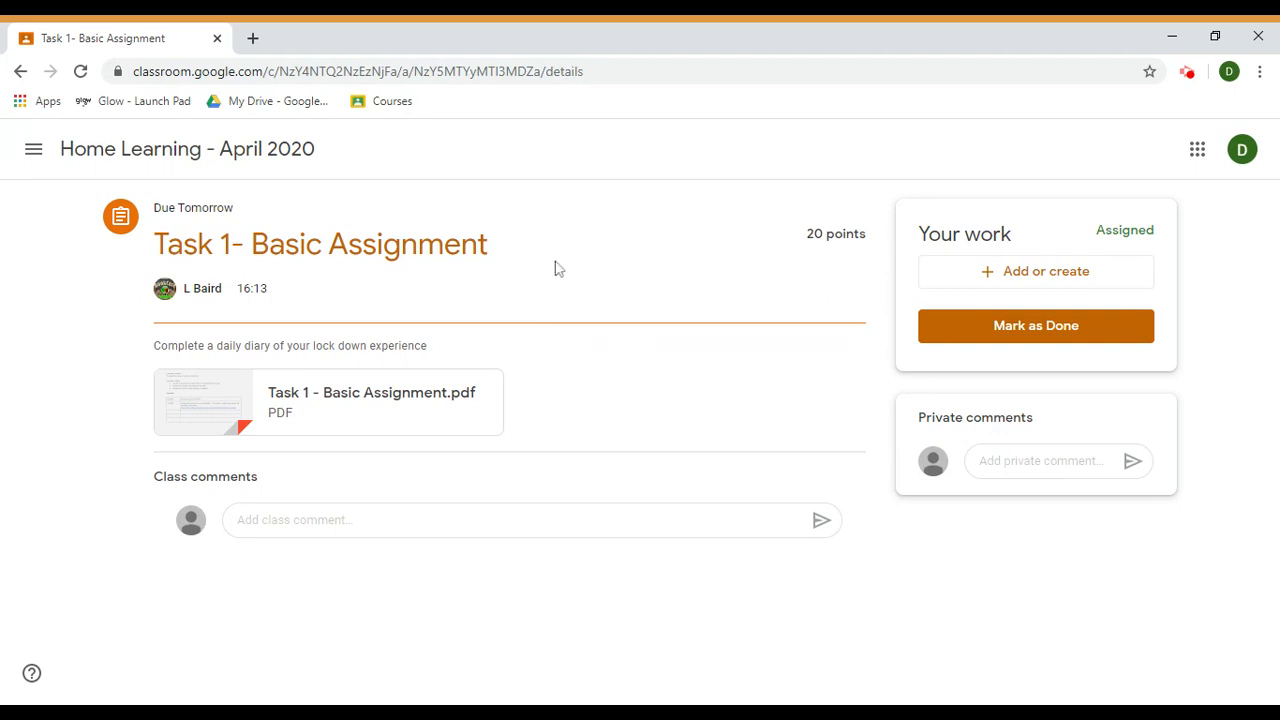
Open the attached Task 1 - Basic Assignment.pdf, read through its learning intention, success criteria and example table, and return to the assignment
click(316, 401)
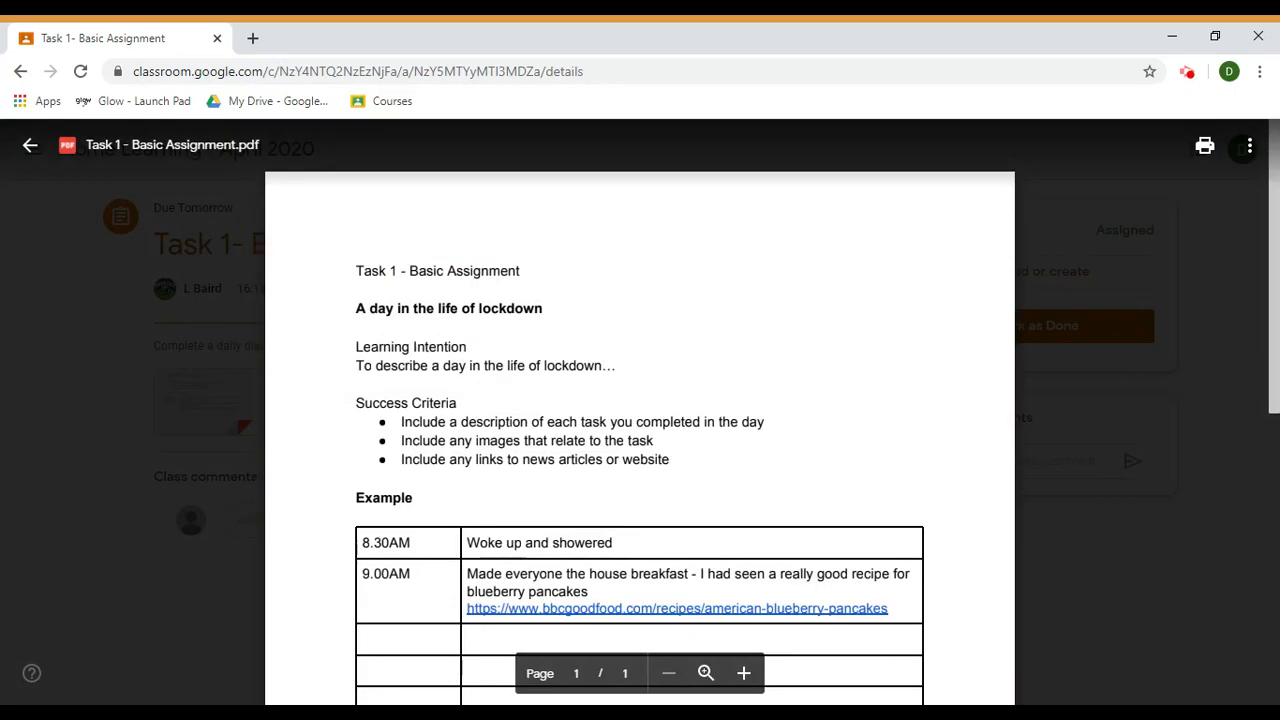
scroll(640, 440, down, 5)
scroll(640, 440, up, 5)
scroll(640, 440, down, 3)
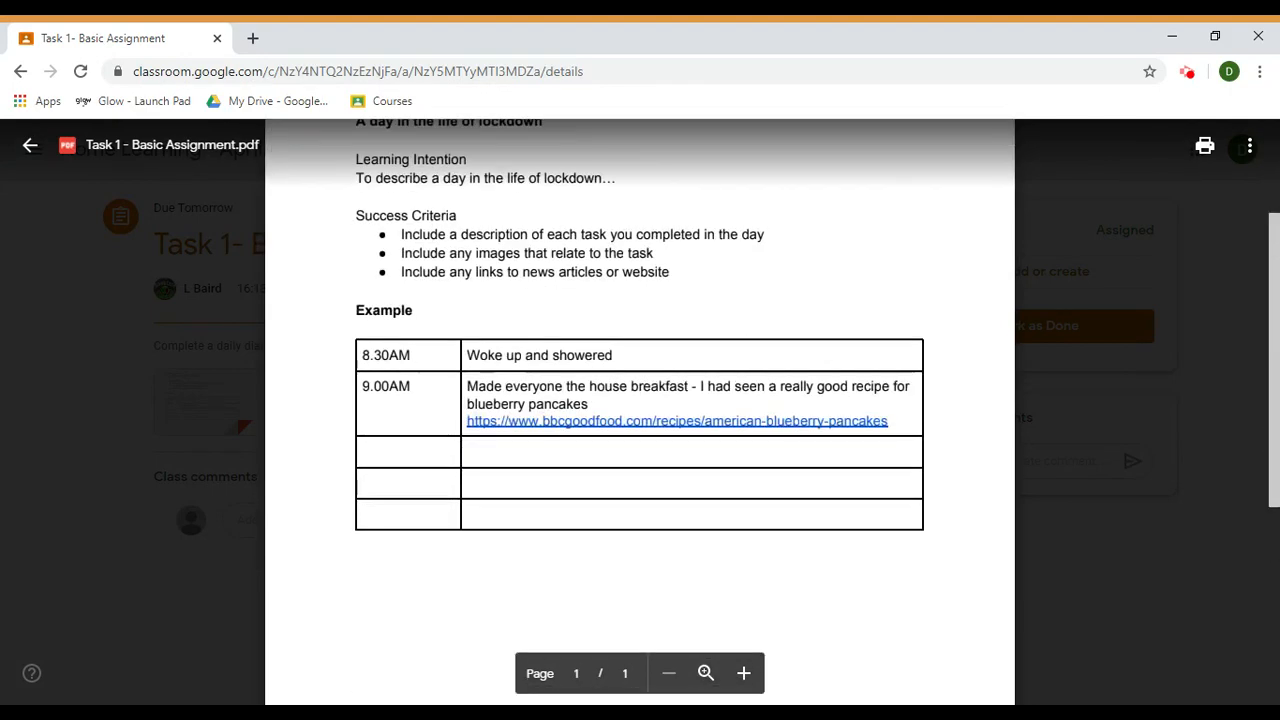
scroll(640, 440, down, 2)
scroll(640, 440, up, 5)
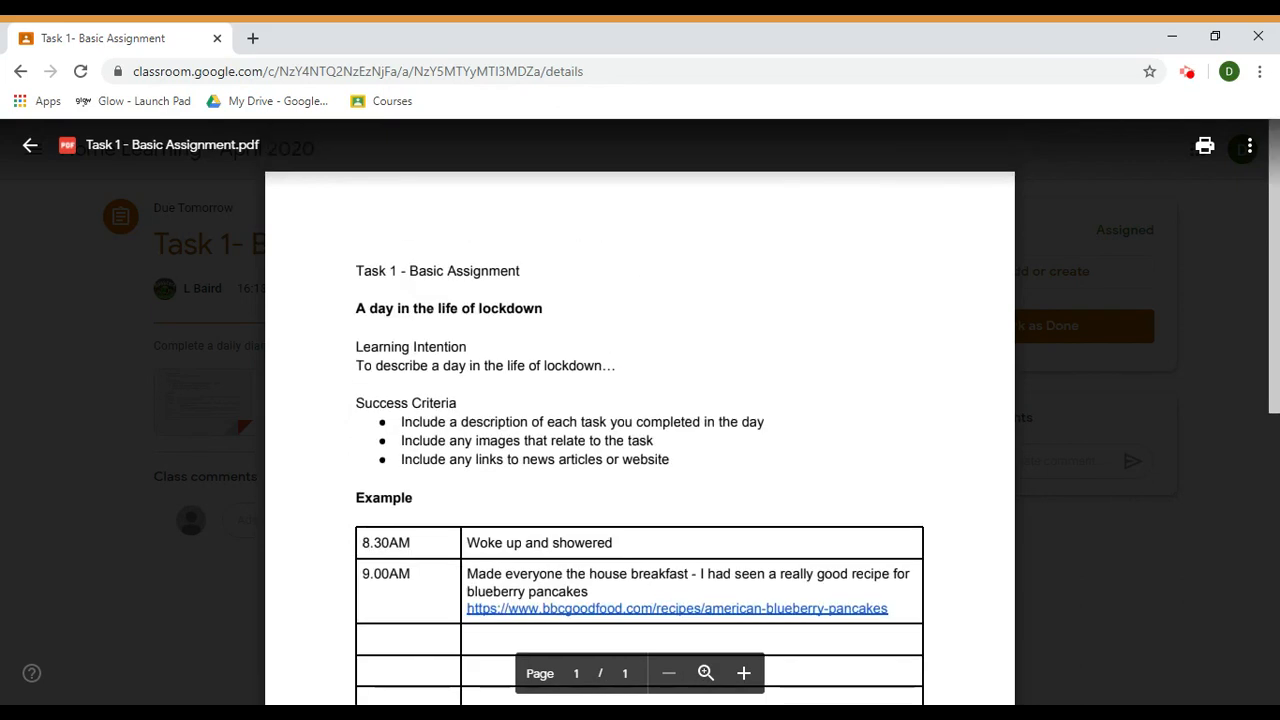
click(29, 150)
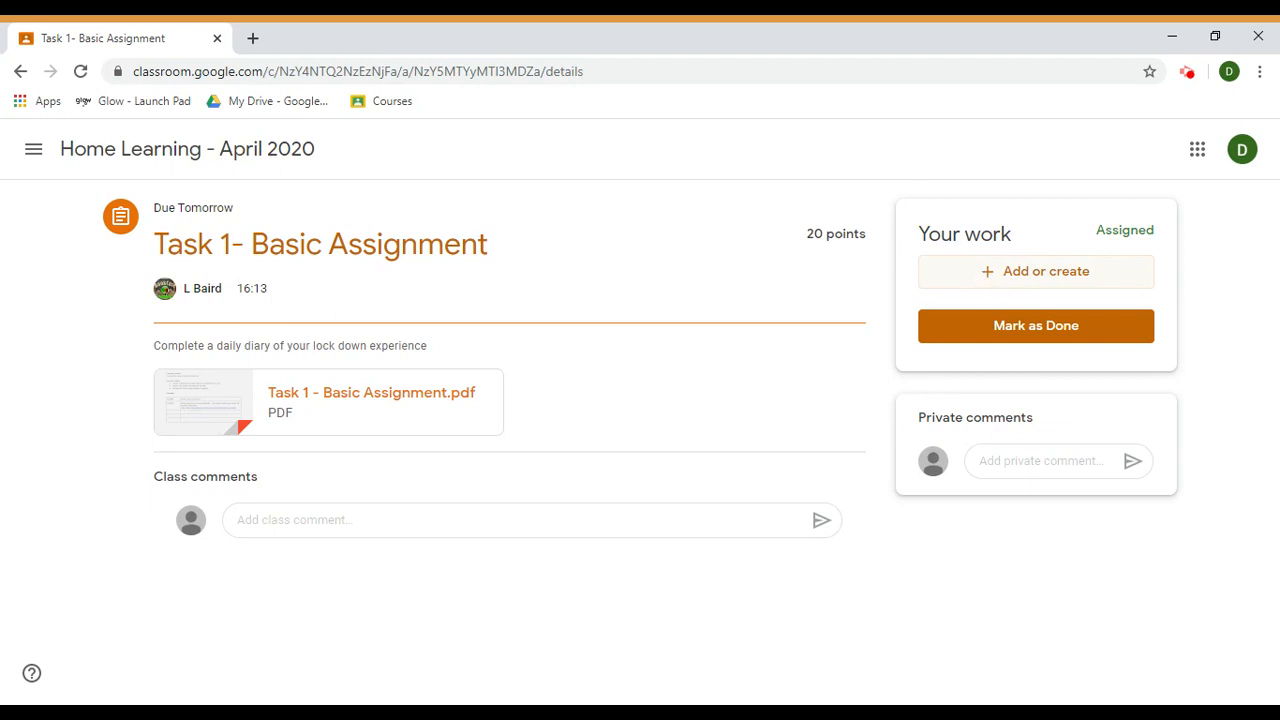
Review the options for adding or creating pupil work on the assignment, and close them without choosing any
click(982, 270)
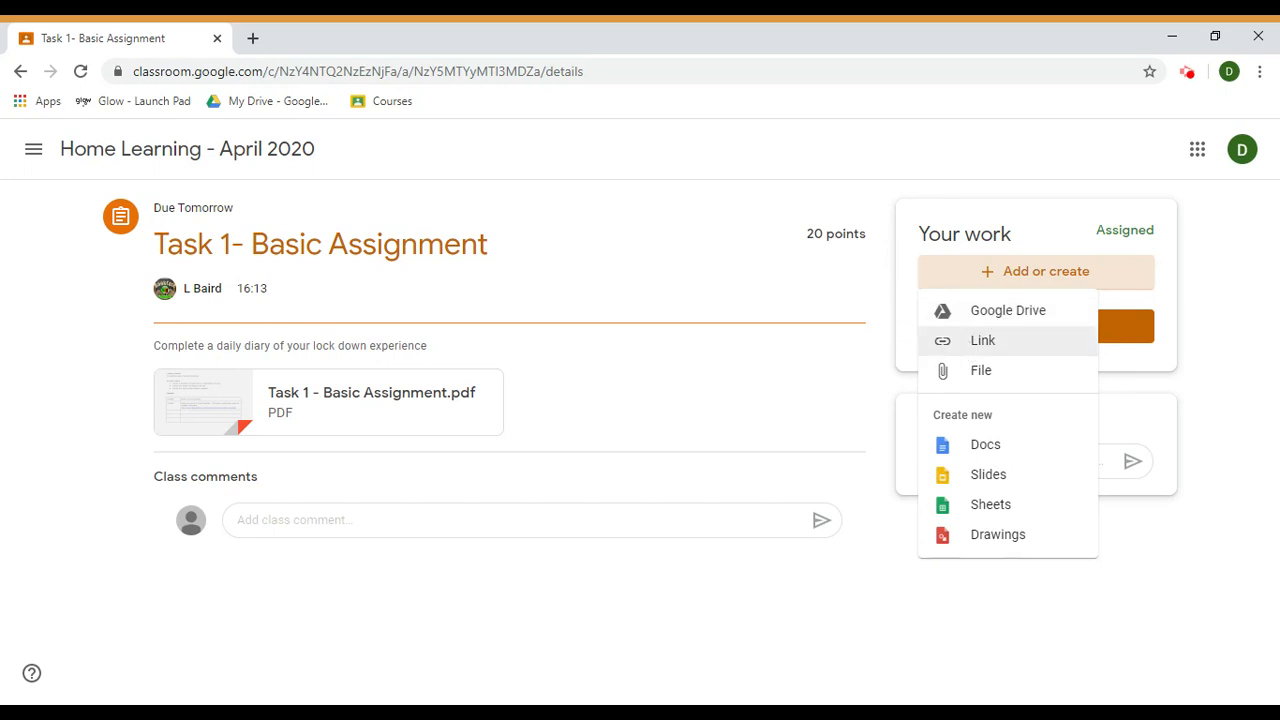
click(877, 313)
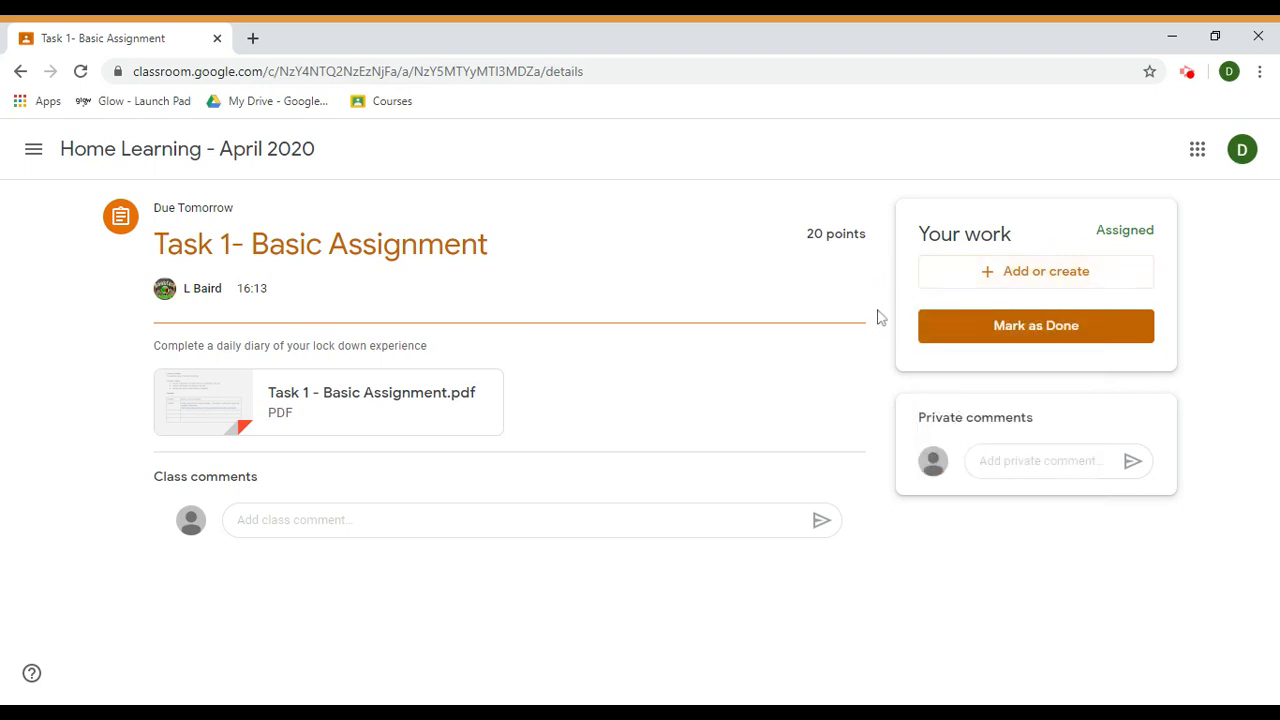